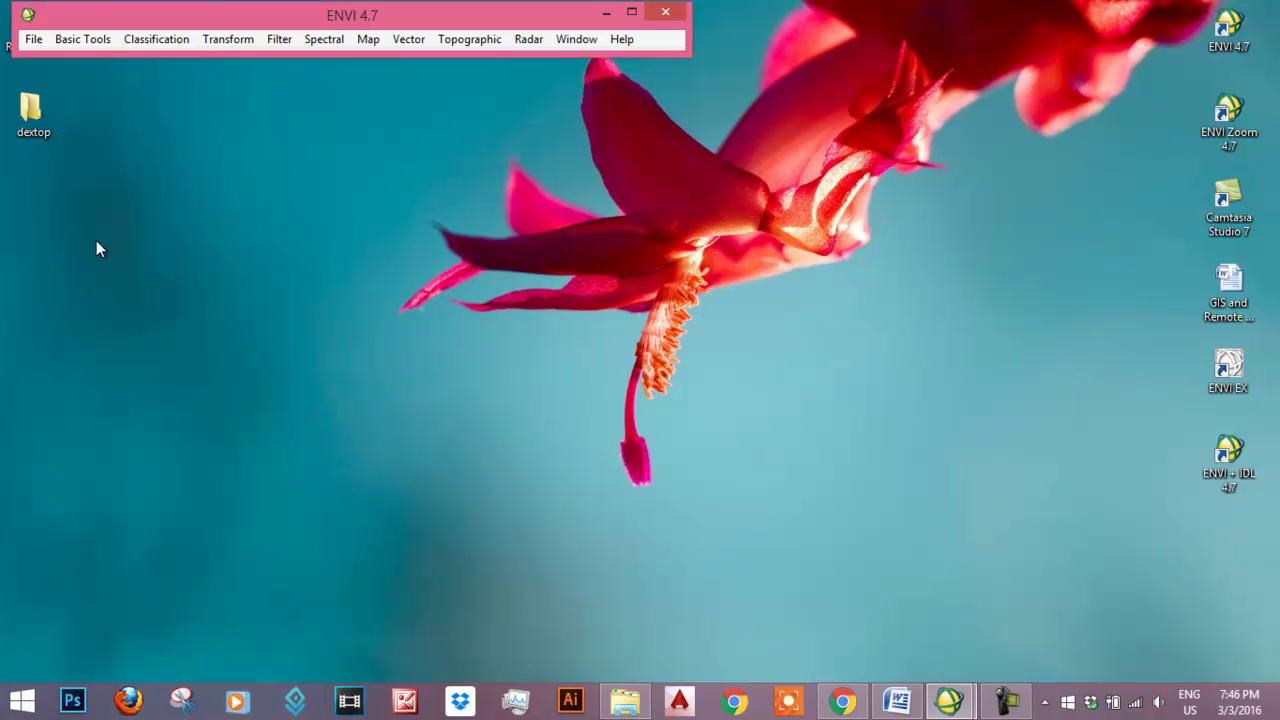
# Reopen kolkataLS8 from recent files and enlarge the band list in the upper right
pyautogui.click(33, 39)
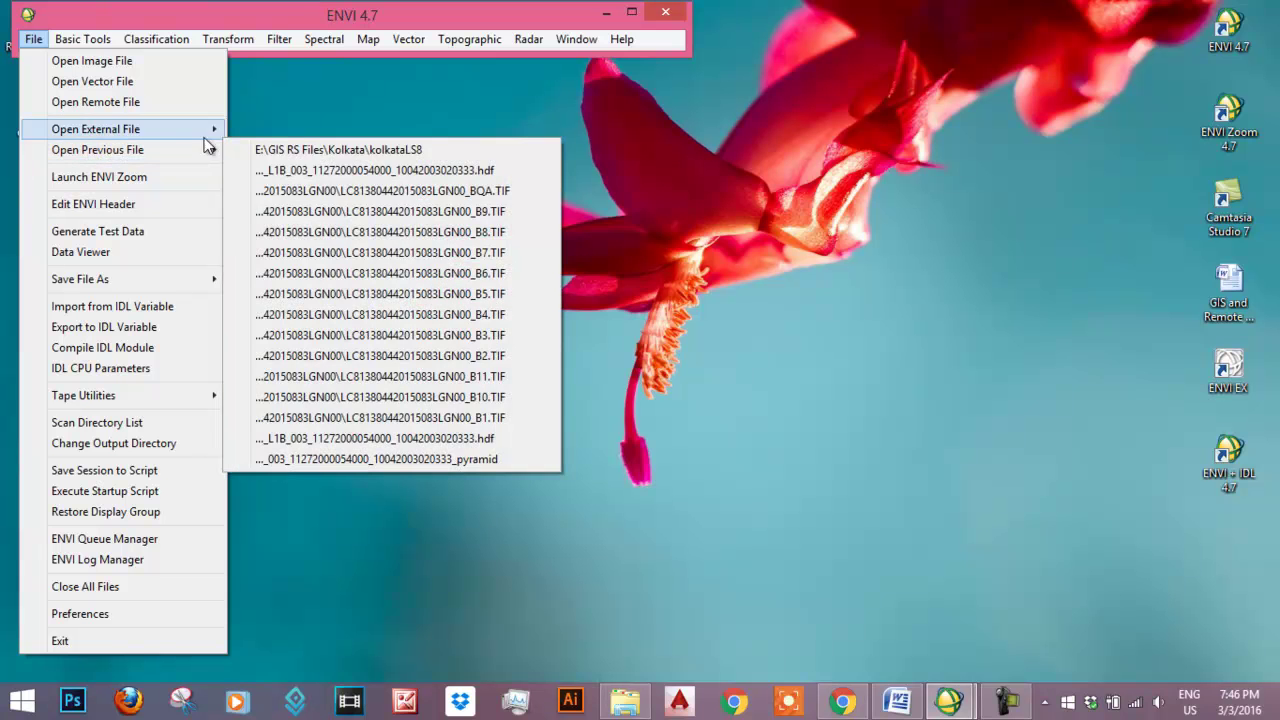
pyautogui.click(300, 149)
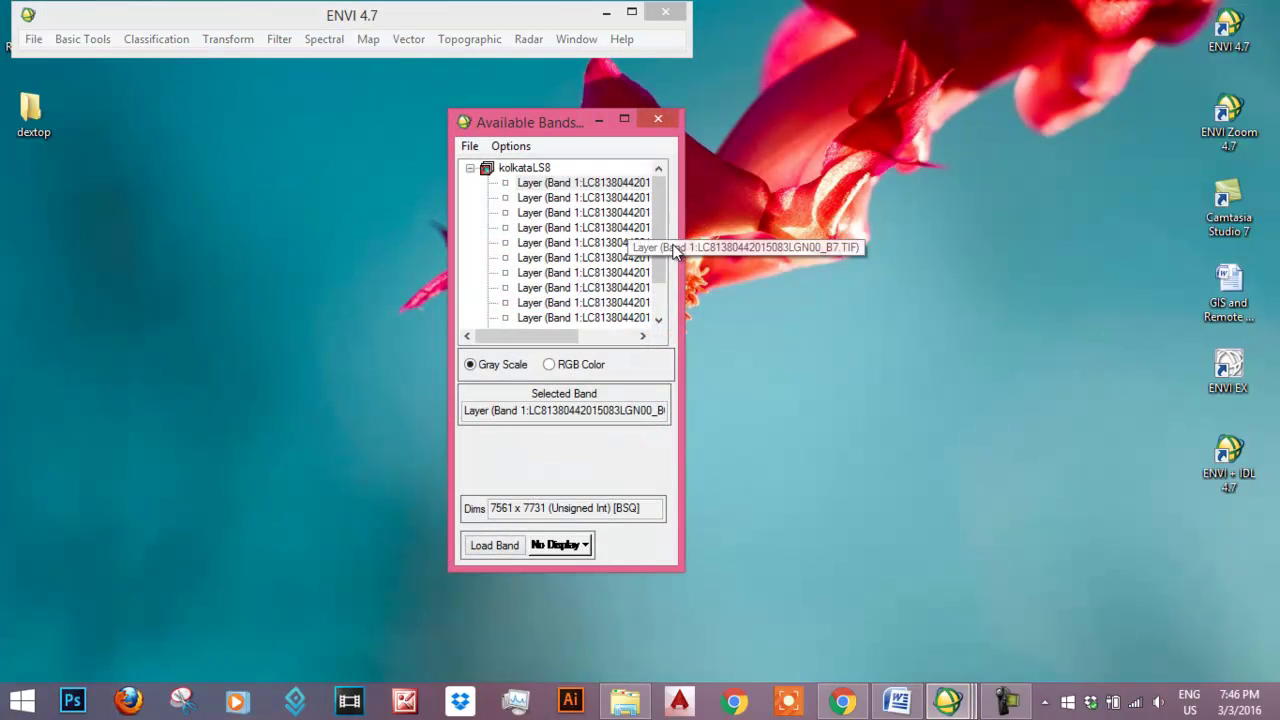
pyautogui.moveTo(683, 250)
pyautogui.mouseDown()
pyautogui.moveTo(943, 250)
pyautogui.moveTo(898, 240)
pyautogui.mouseUp()
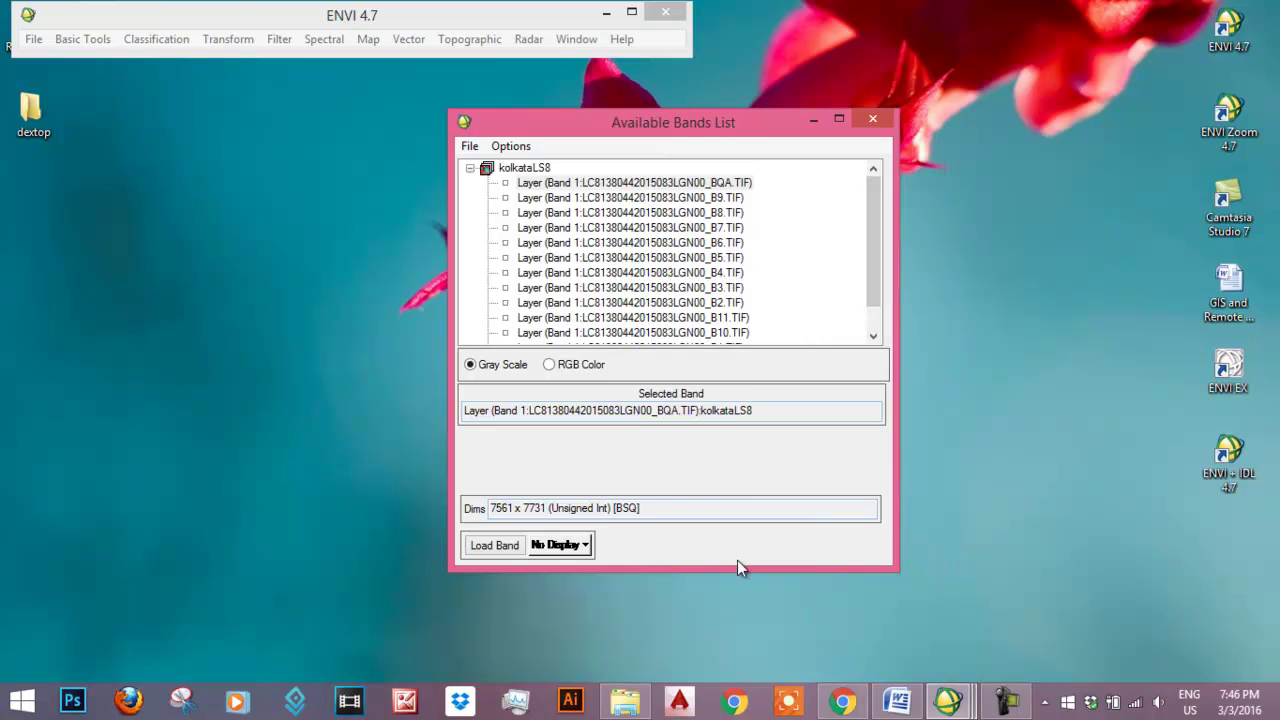
pyautogui.moveTo(737, 568); pyautogui.dragTo(733, 650)
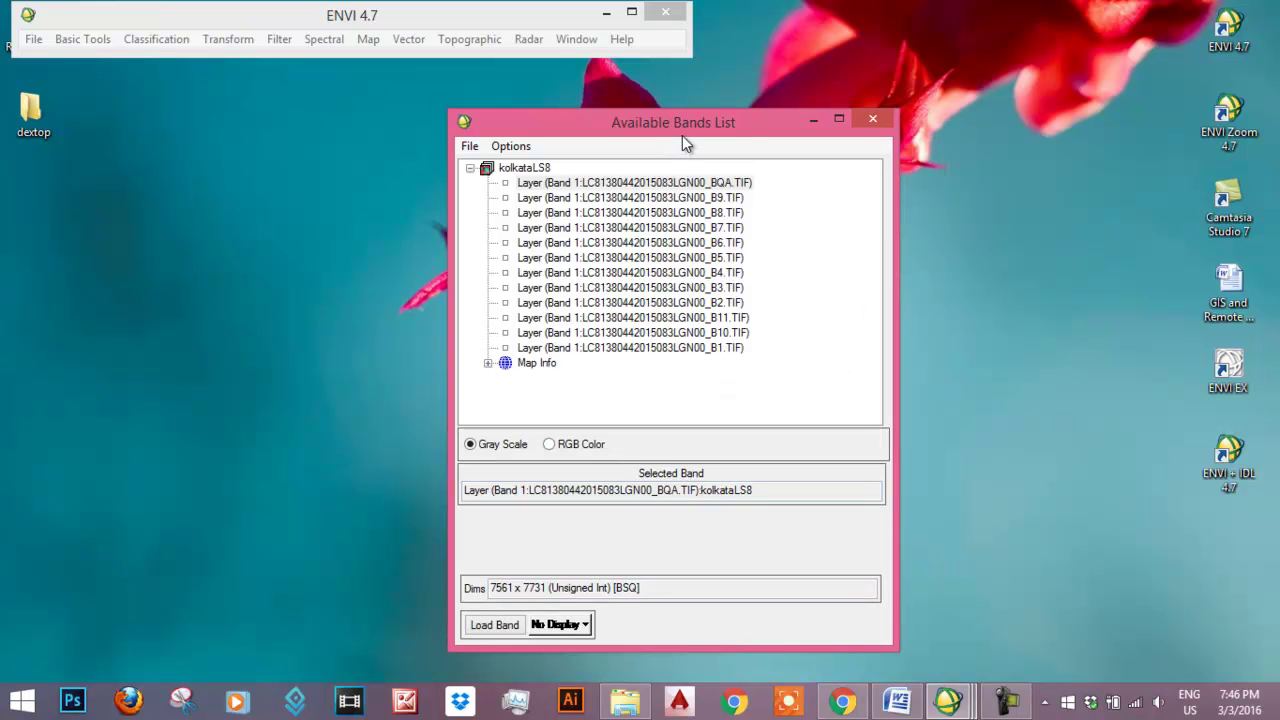
pyautogui.moveTo(684, 136)
pyautogui.mouseDown()
pyautogui.moveTo(1087, 29)
pyautogui.moveTo(1084, 15)
pyautogui.mouseUp()
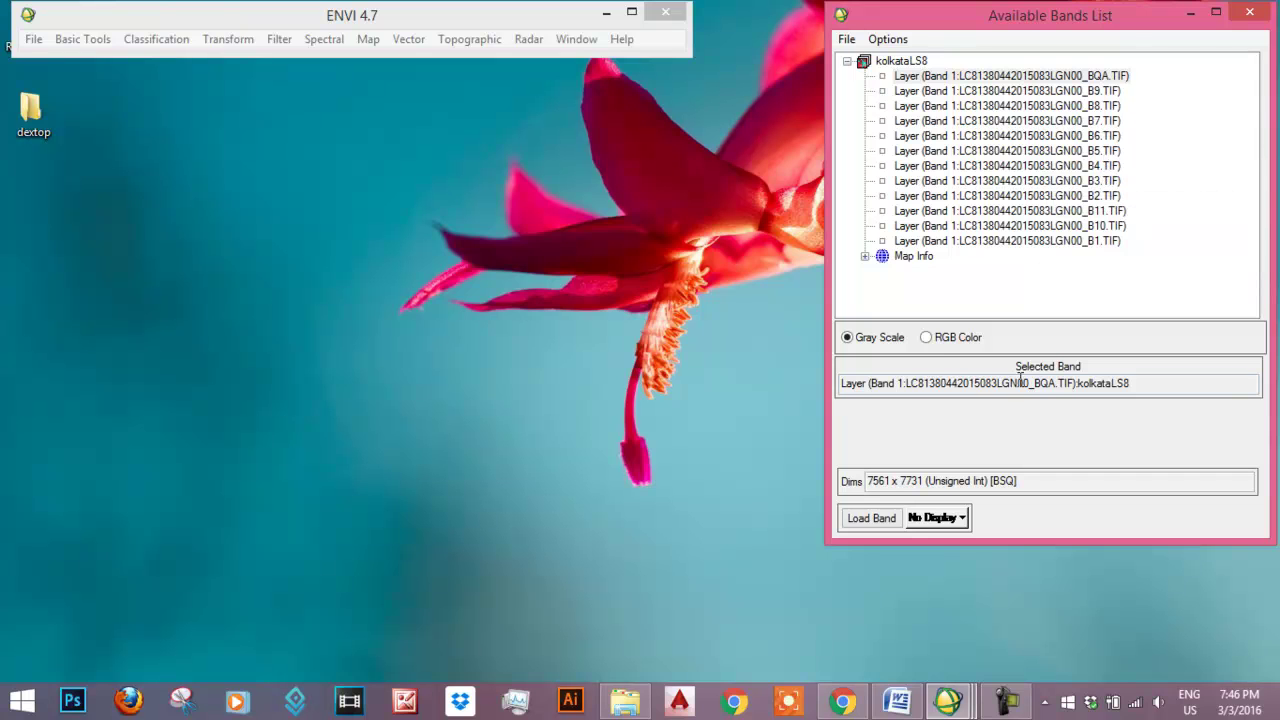
# Load kolkataLS8 as a B5-B4-B3 RGB false-colour composite into Display #1
pyautogui.click(930, 338)
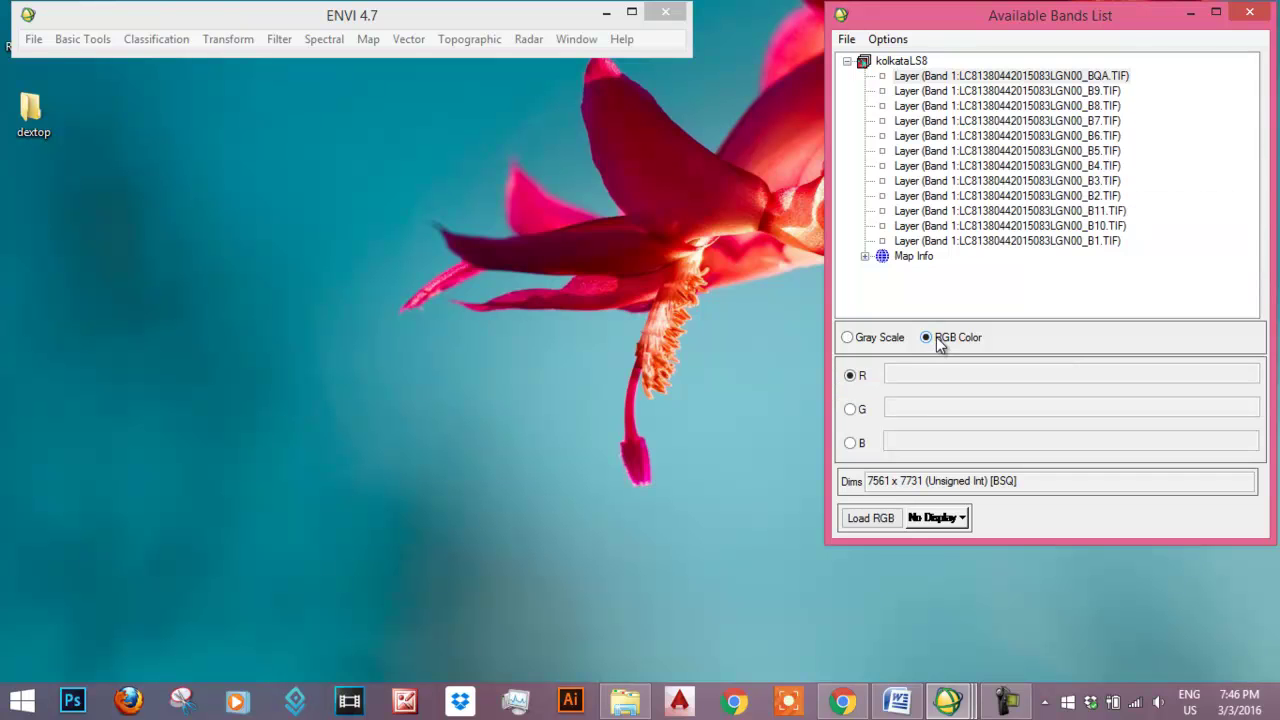
pyautogui.click(1066, 150)
pyautogui.doubleClick(1066, 180)
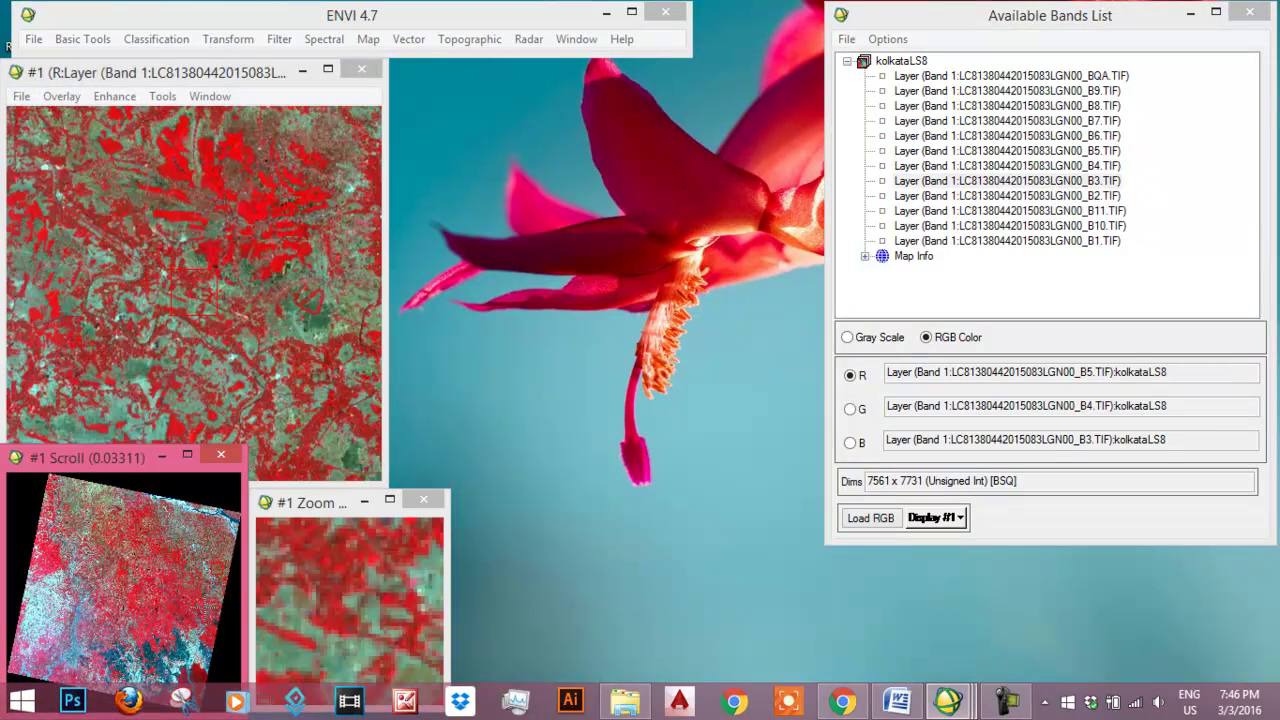
# Browse the composite's urban areas, river and city through the Scroll window
pyautogui.click(190, 612)
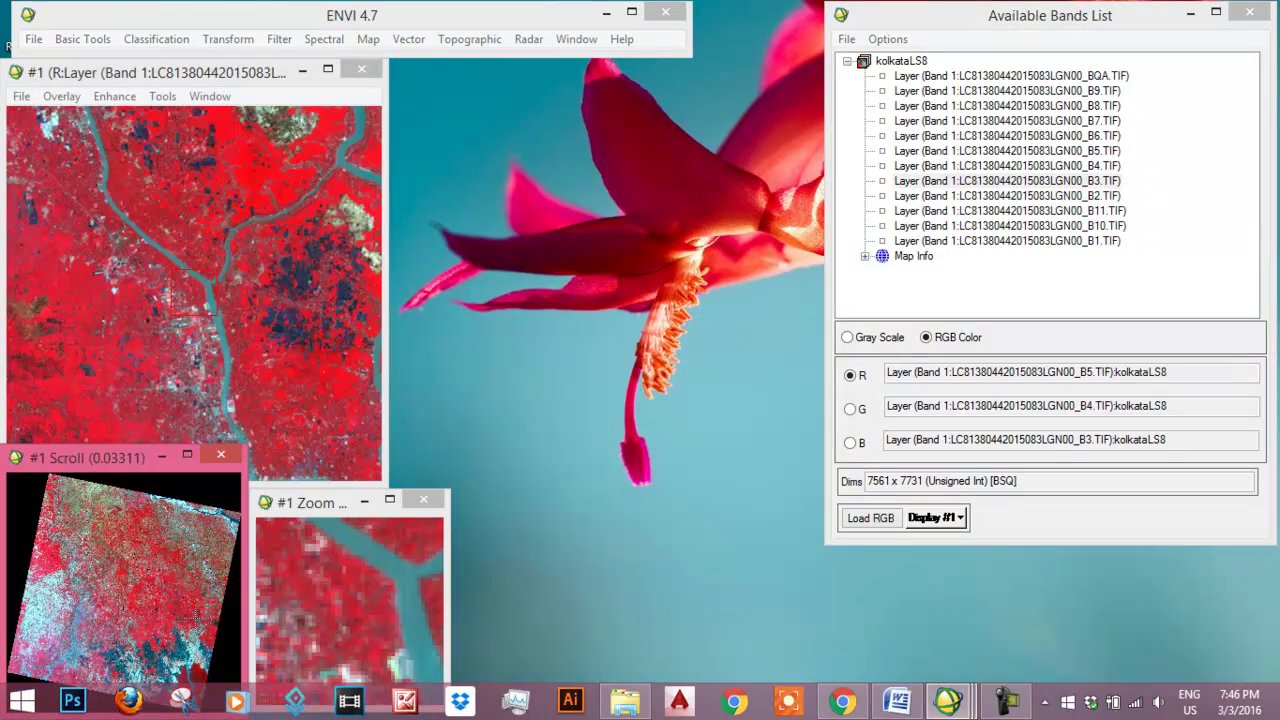
pyautogui.click(152, 665)
pyautogui.click(128, 667)
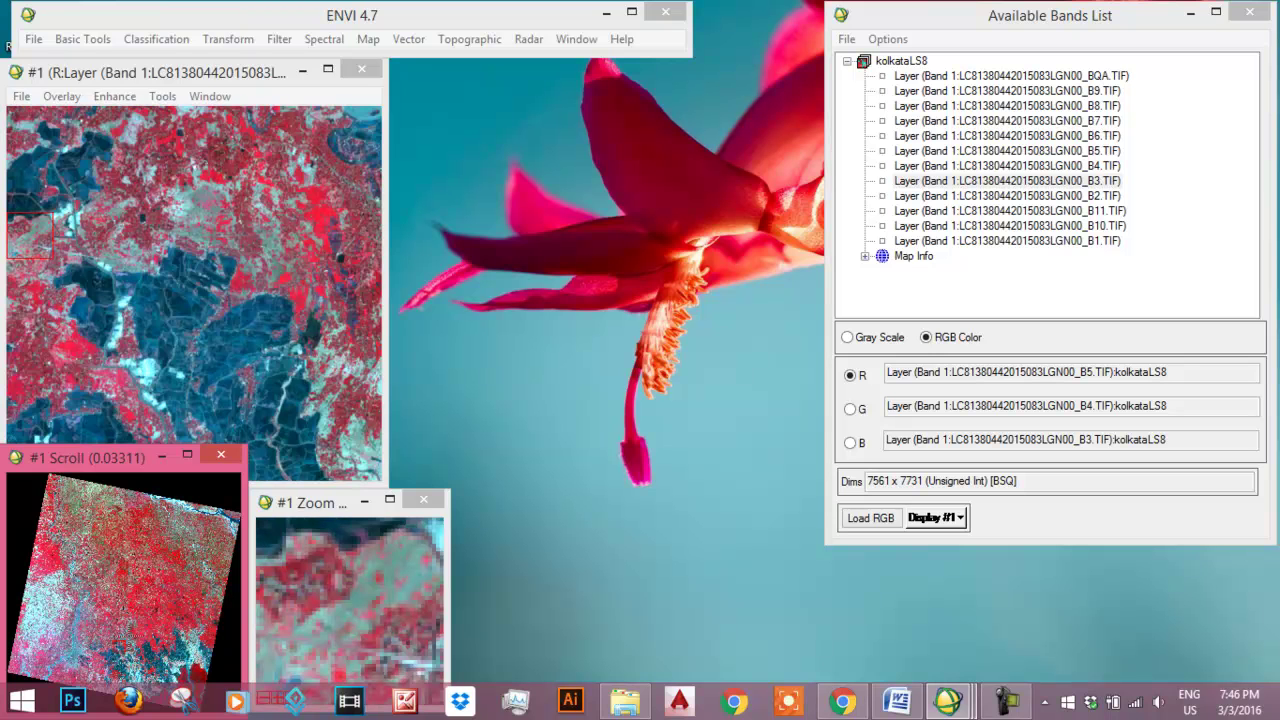
pyautogui.click(98, 622)
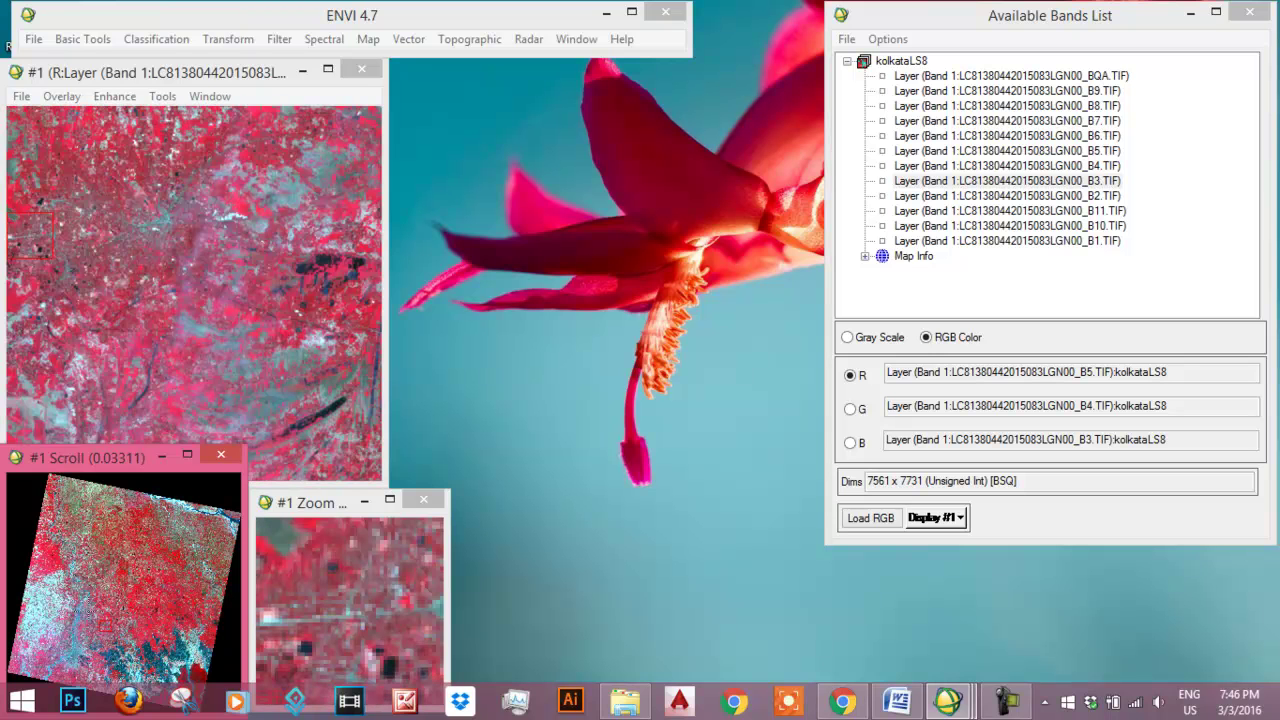
pyautogui.click(90, 610)
pyautogui.click(70, 542)
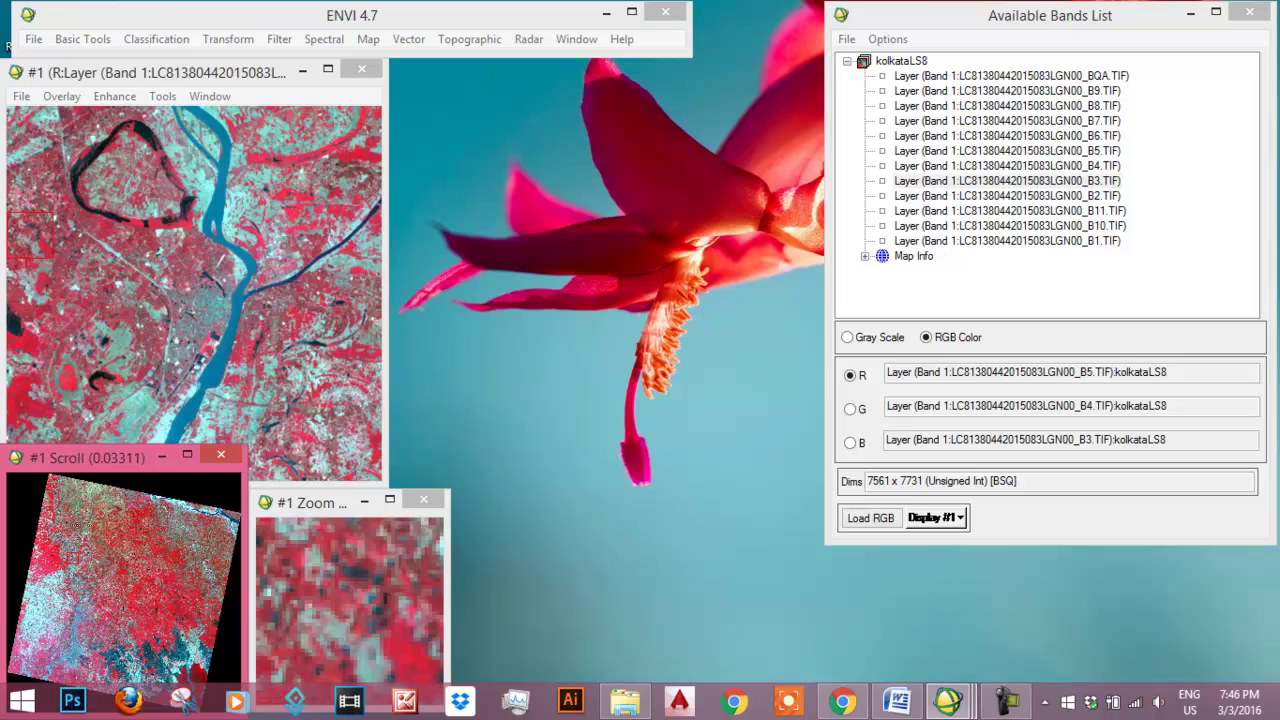
pyautogui.click(72, 510)
pyautogui.click(122, 511)
pyautogui.click(183, 515)
pyautogui.click(187, 557)
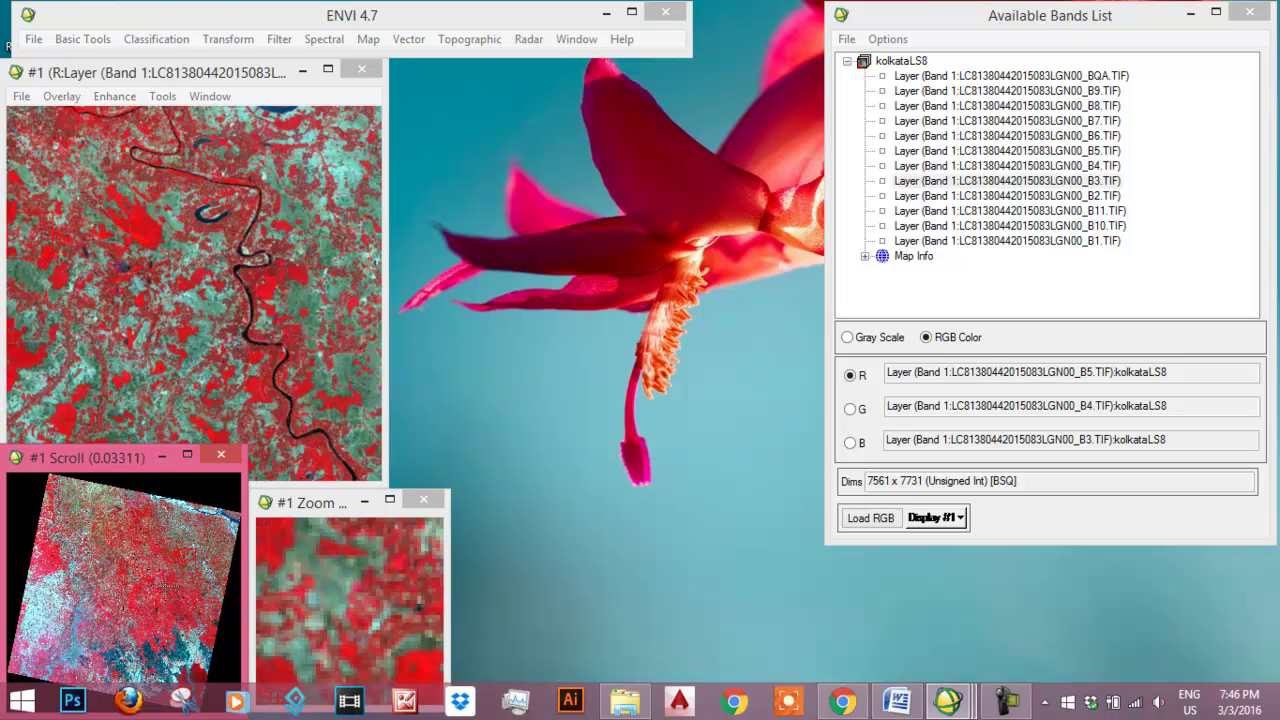
# Continue exploring red vegetated areas, dark water and winding rivers in the composite
pyautogui.click(150, 612)
pyautogui.click(110, 656)
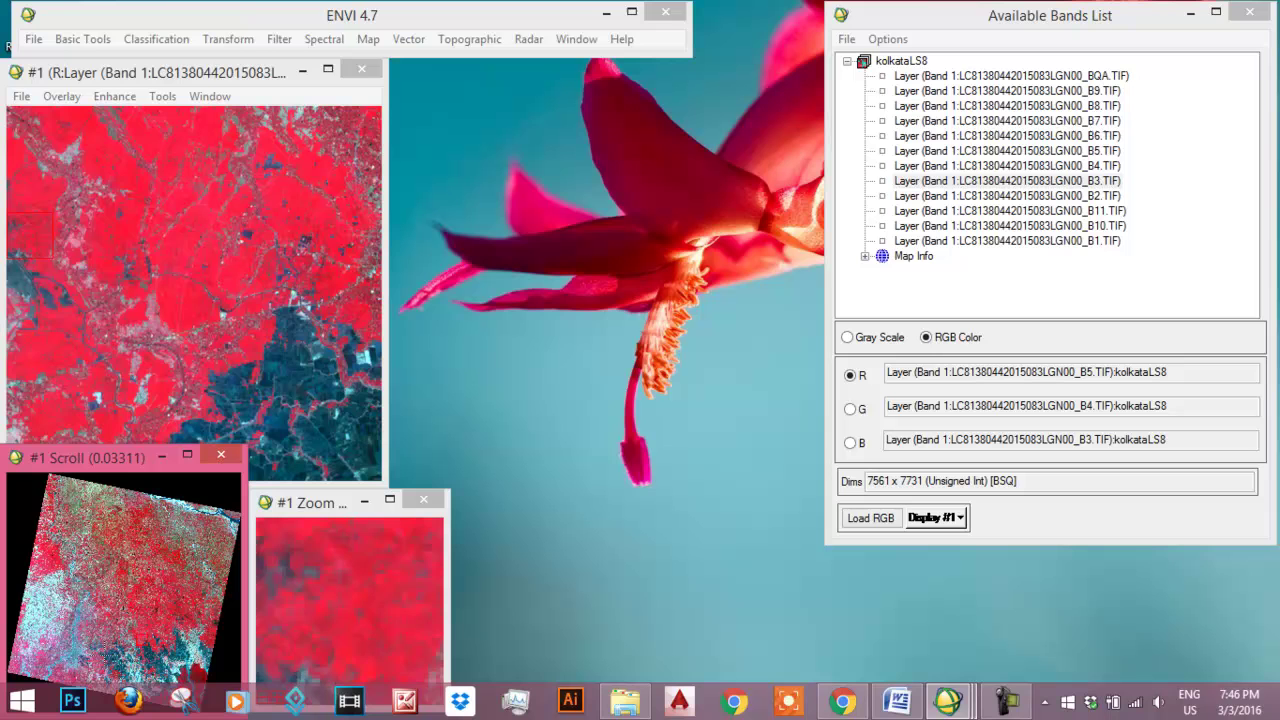
pyautogui.click(88, 648)
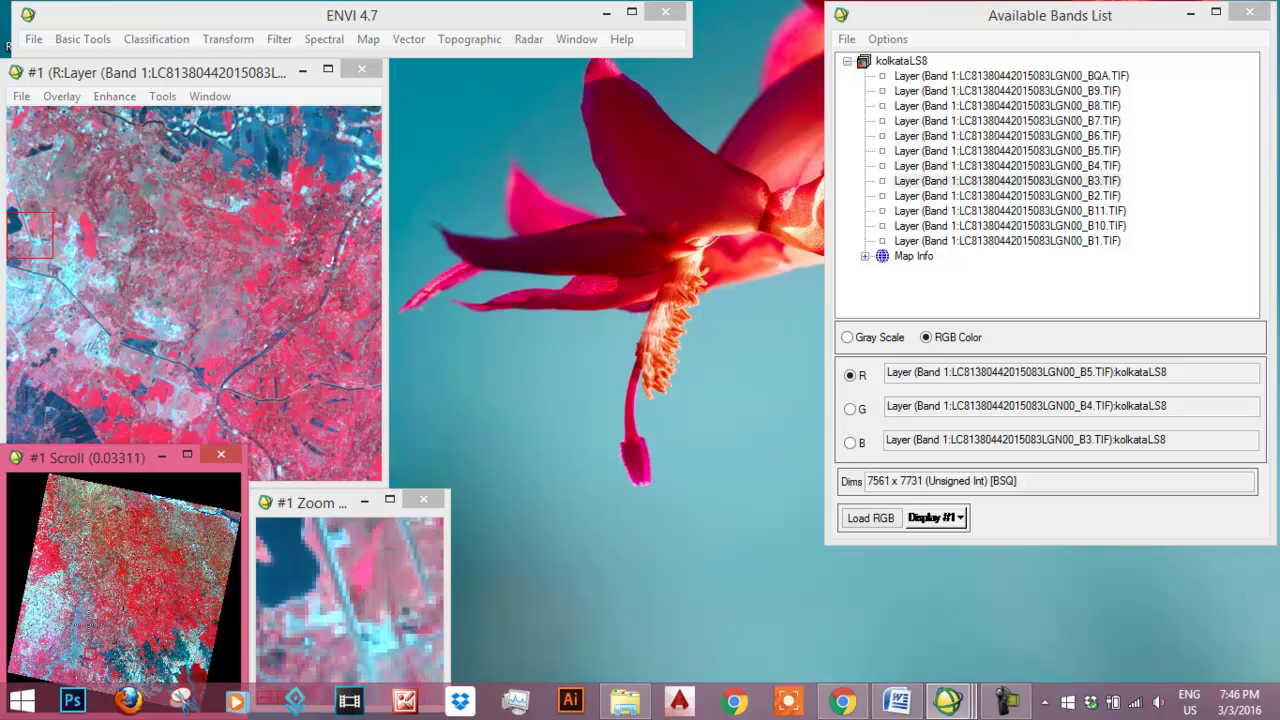
pyautogui.click(81, 632)
pyautogui.click(100, 644)
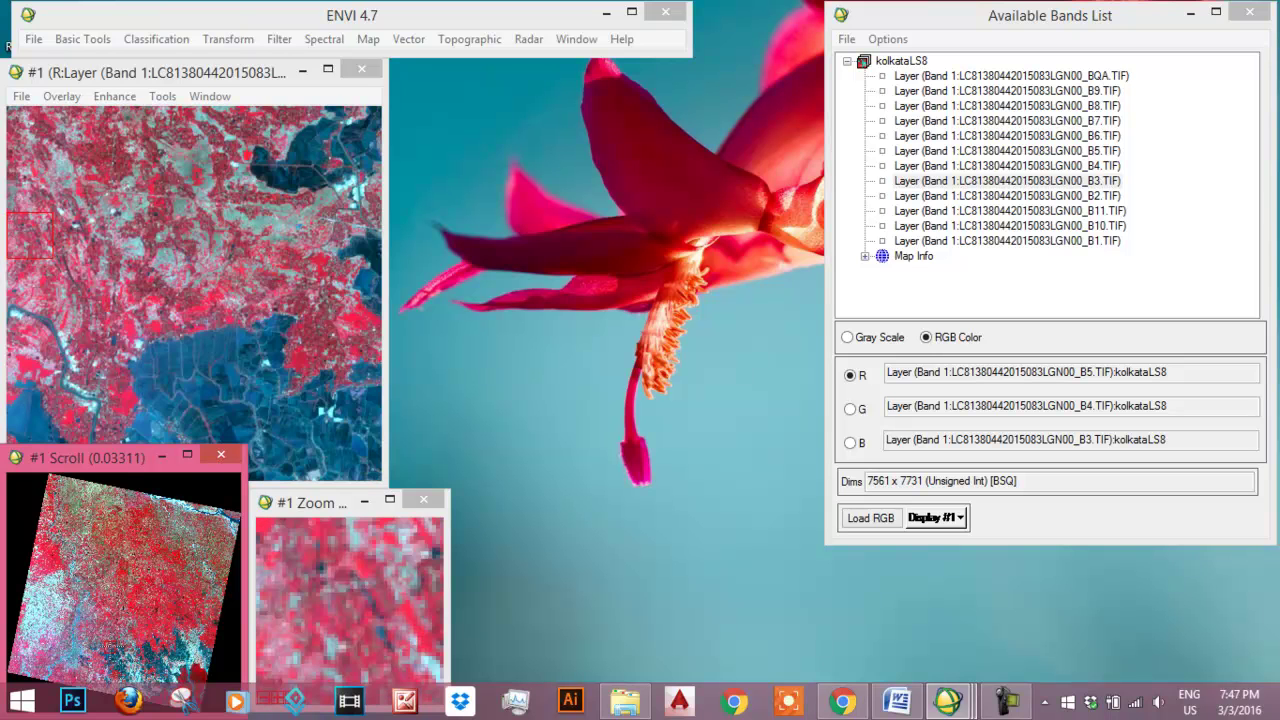
pyautogui.click(120, 590)
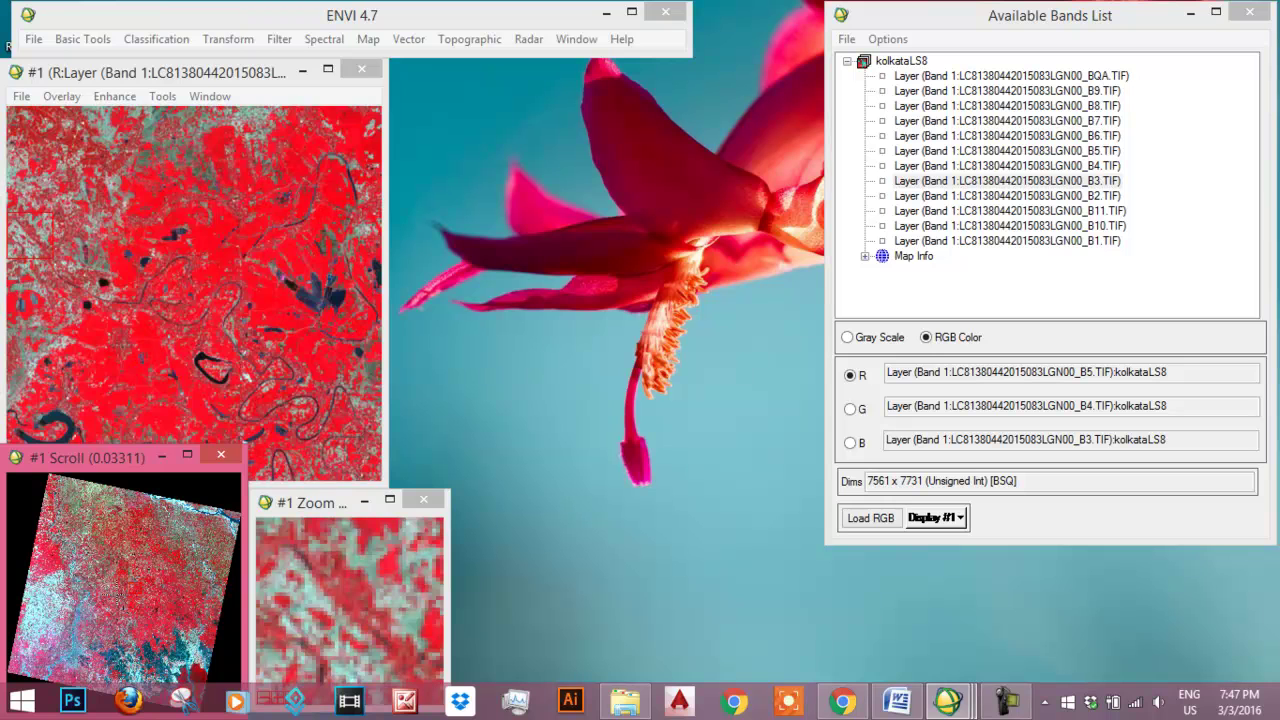
pyautogui.click(120, 612)
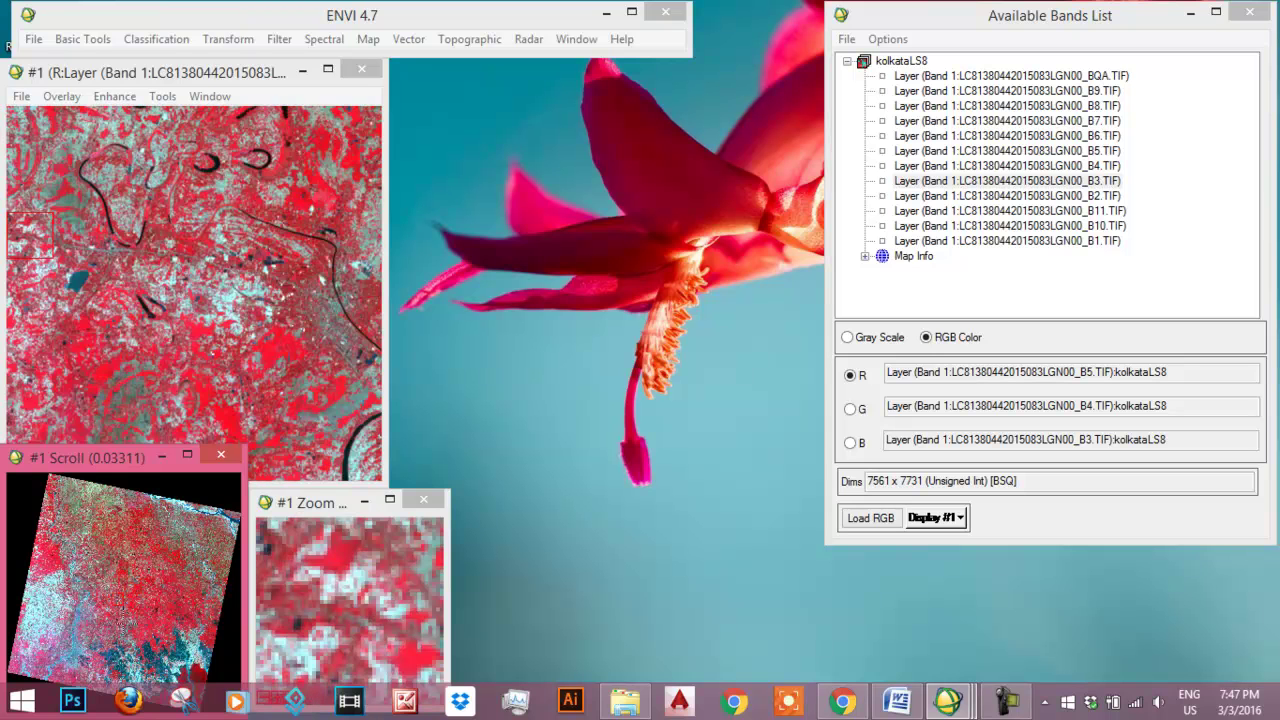
pyautogui.click(128, 612)
pyautogui.click(124, 535)
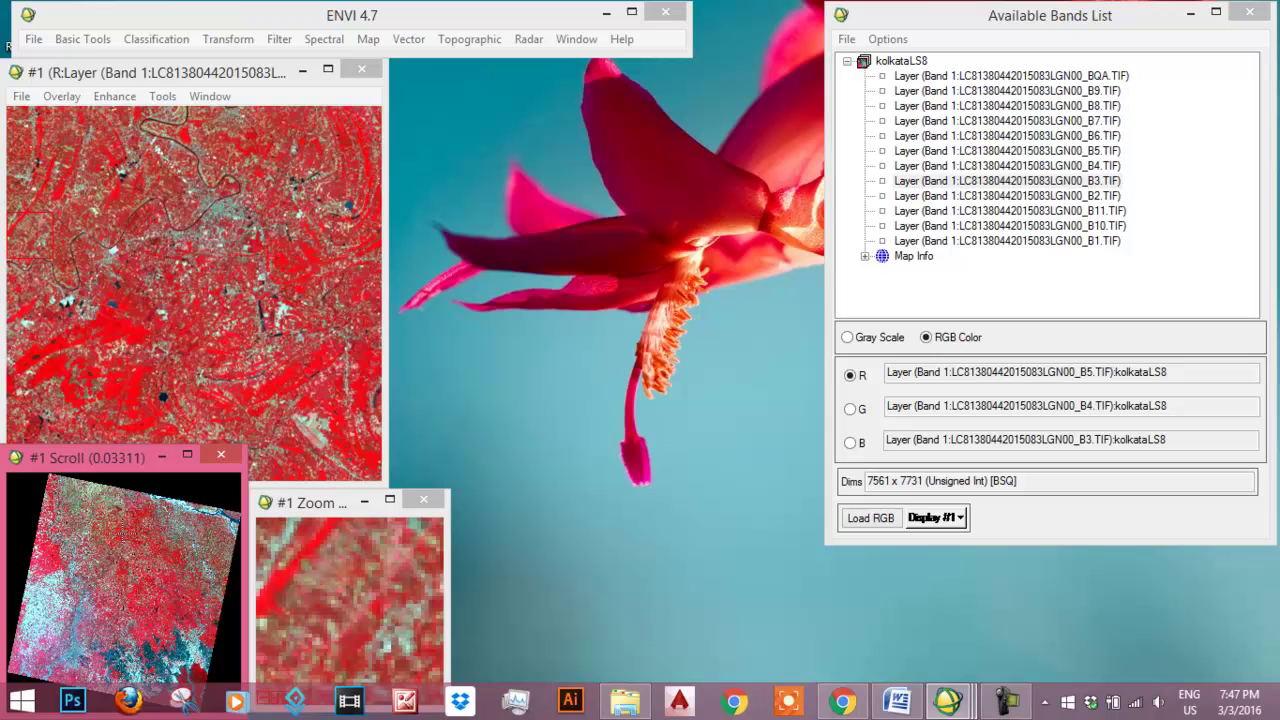
pyautogui.click(164, 637)
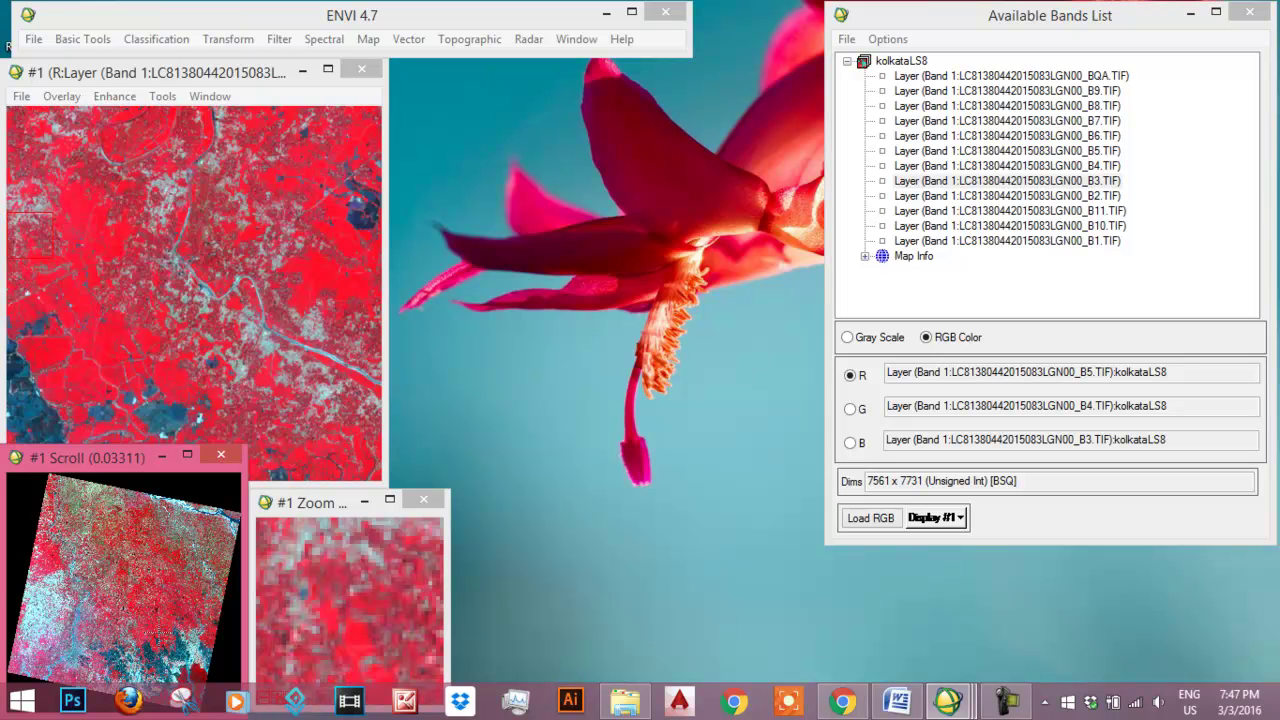
# Enlarge the image windows and recentre the main view on a river bend
pyautogui.moveTo(384, 418)
pyautogui.mouseDown()
pyautogui.moveTo(699, 422)
pyautogui.moveTo(417, 453)
pyautogui.mouseUp()
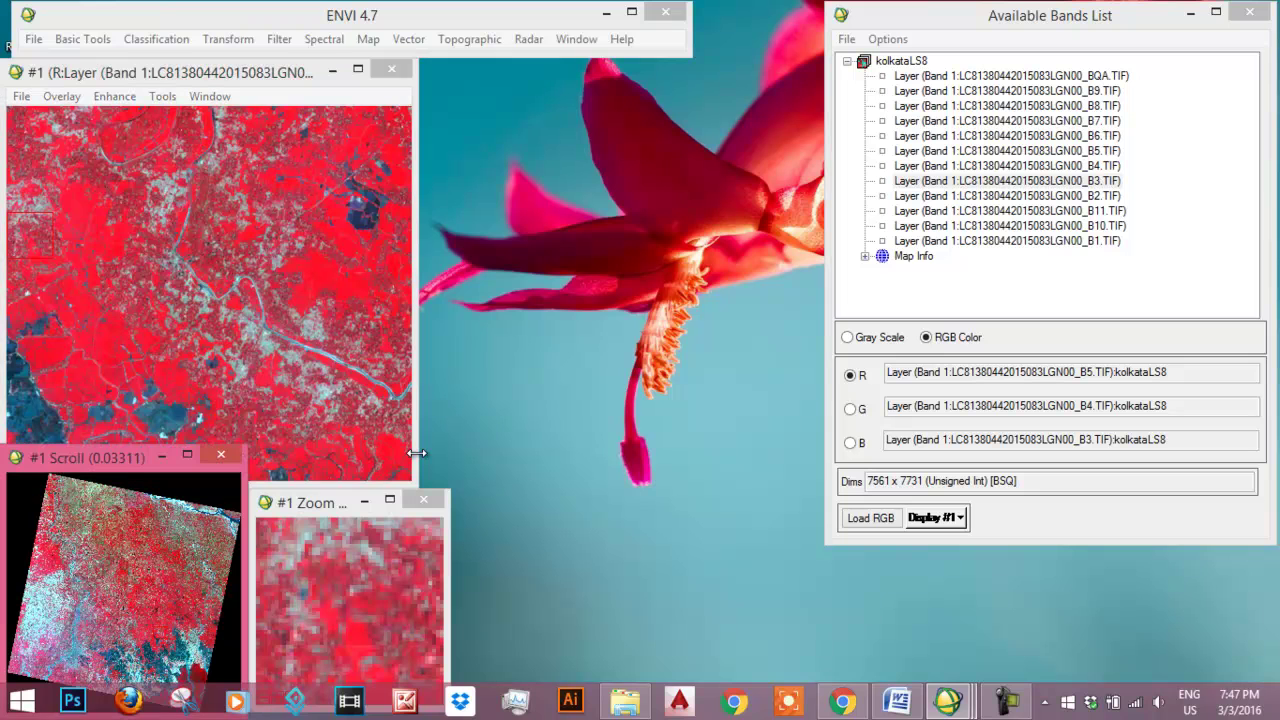
pyautogui.click(178, 640)
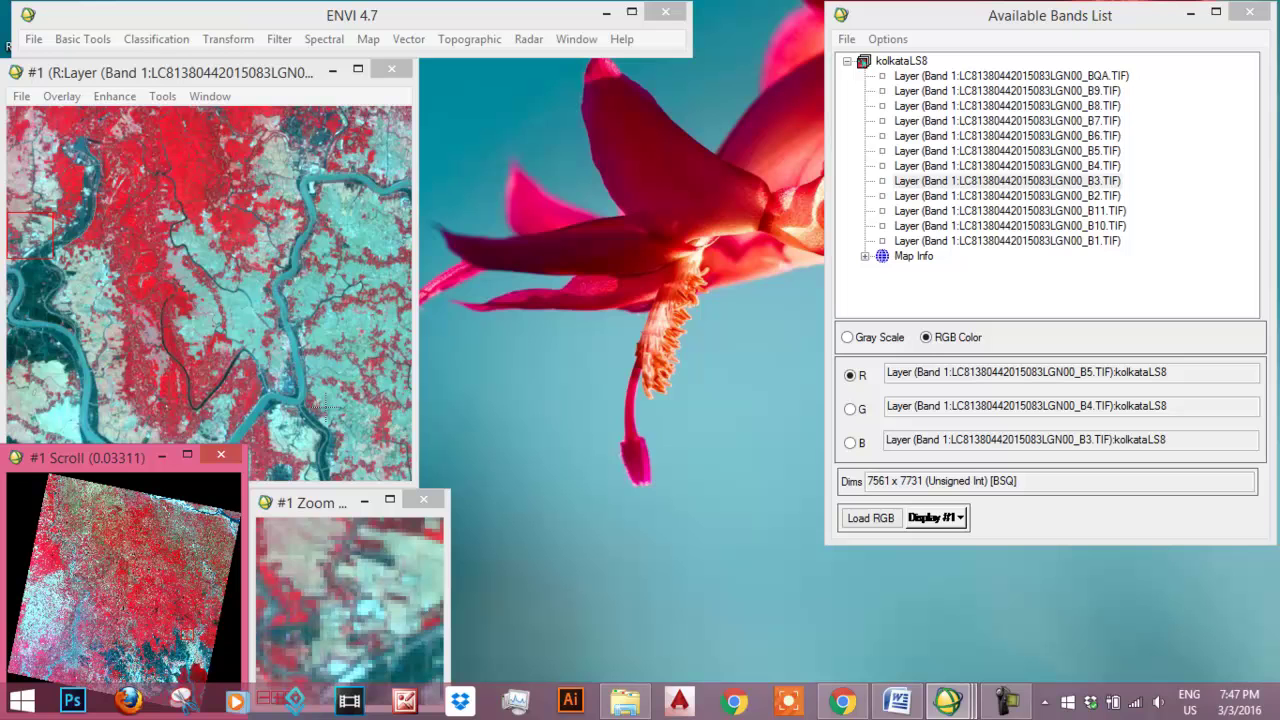
pyautogui.moveTo(257, 79)
pyautogui.mouseDown()
pyautogui.moveTo(374, 78)
pyautogui.moveTo(297, 46)
pyautogui.mouseUp()
pyautogui.moveTo(457, 449); pyautogui.dragTo(543, 527)
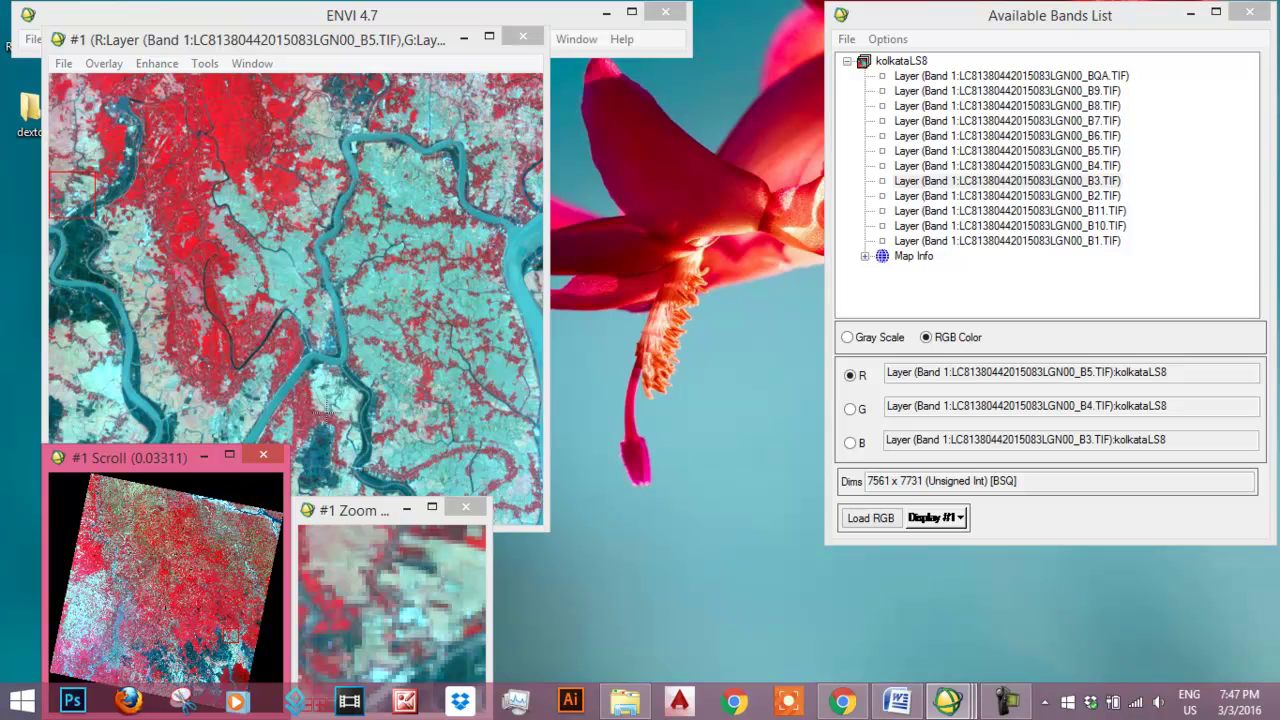
pyautogui.click(382, 338)
pyautogui.moveTo(382, 337); pyautogui.dragTo(382, 325)
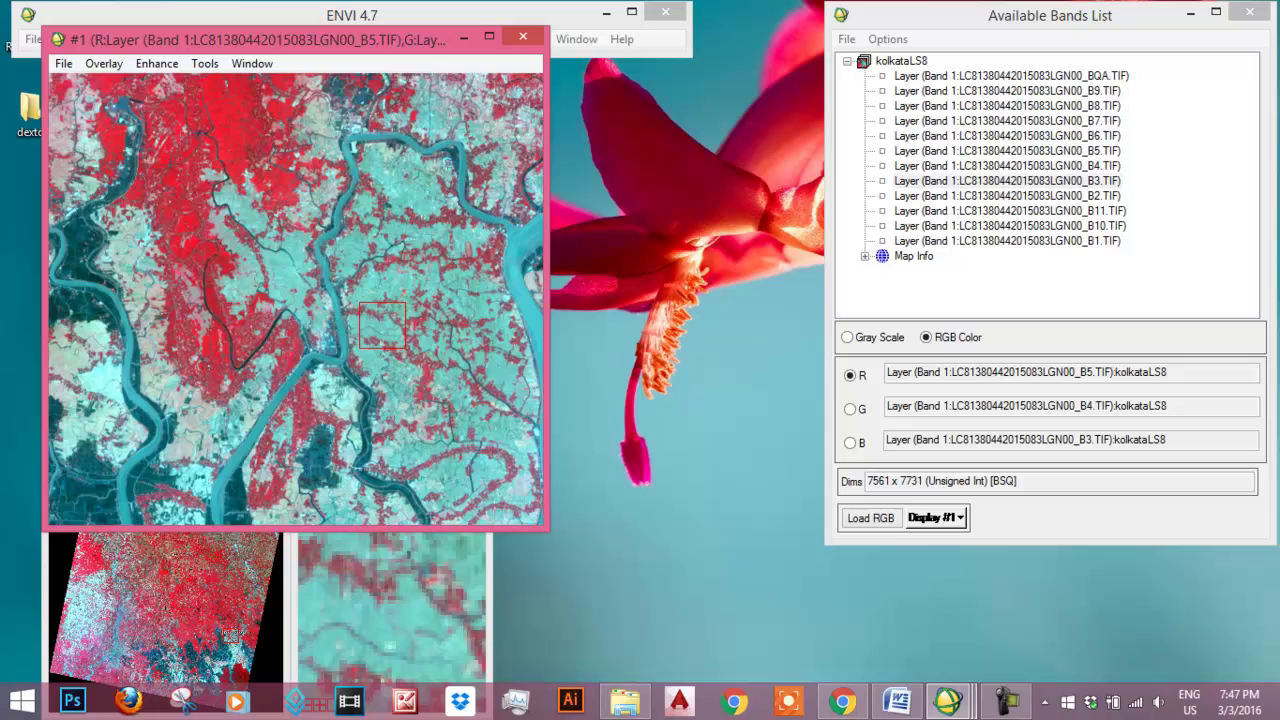
pyautogui.click(226, 637)
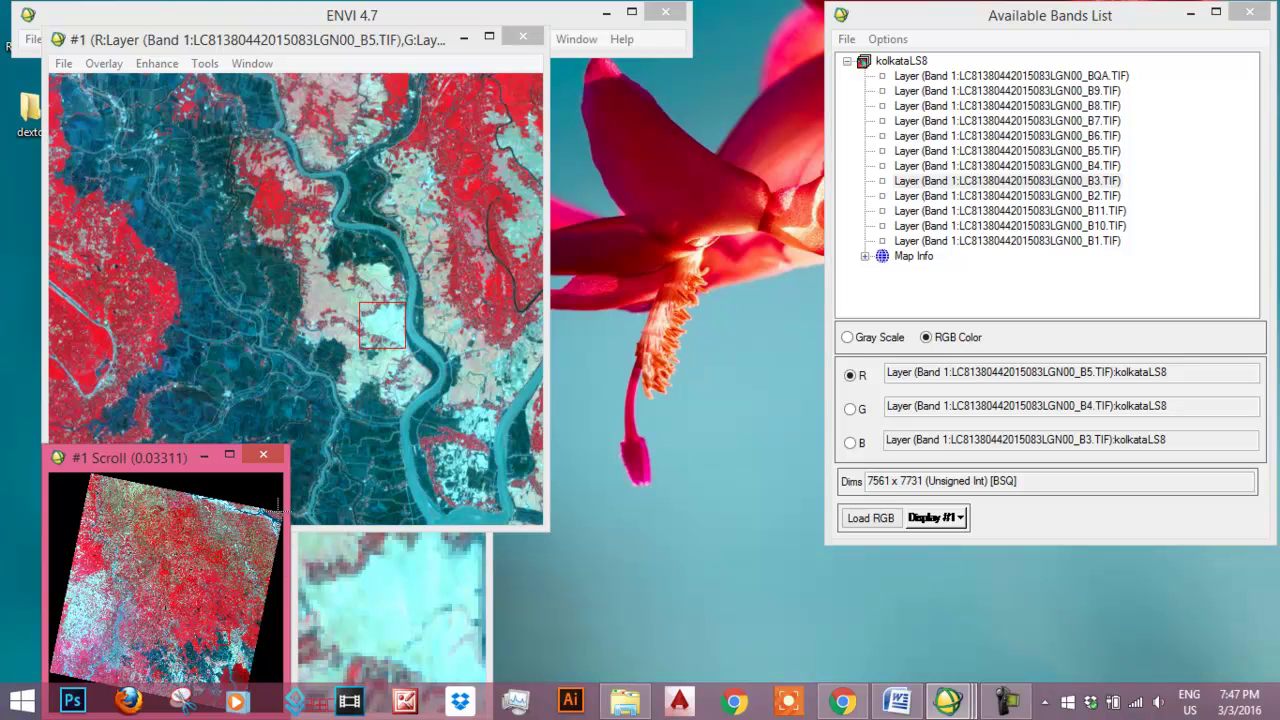
# Open the ROI Tool for Display #1 and add Region #2 and Region #3
pyautogui.rightClick(318, 272)
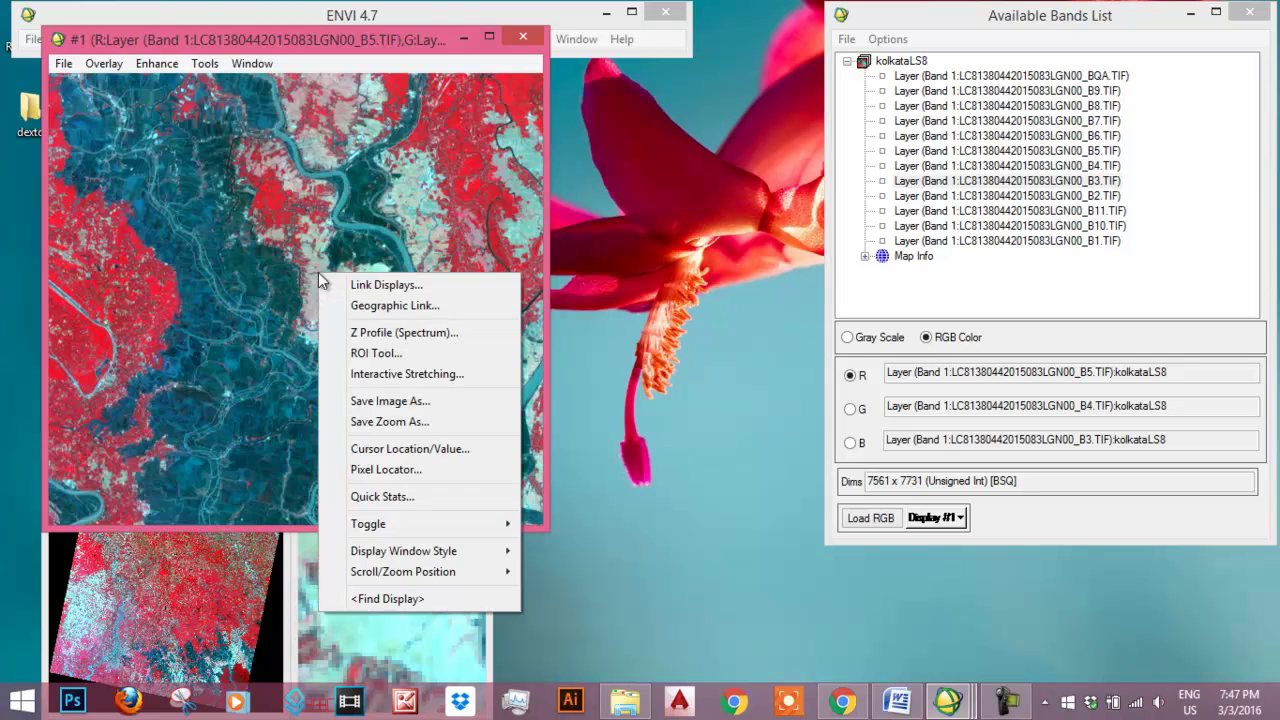
pyautogui.click(362, 354)
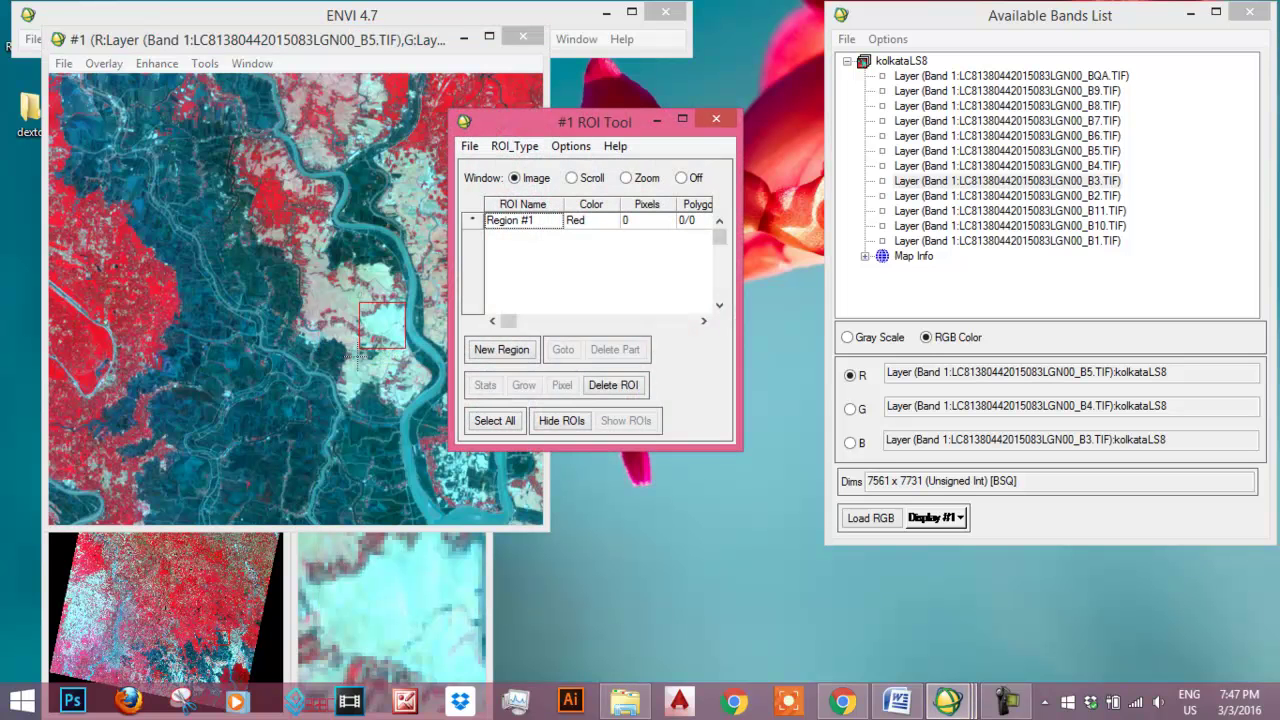
pyautogui.moveTo(576, 124)
pyautogui.mouseDown()
pyautogui.moveTo(686, 90)
pyautogui.moveTo(674, 89)
pyautogui.mouseUp()
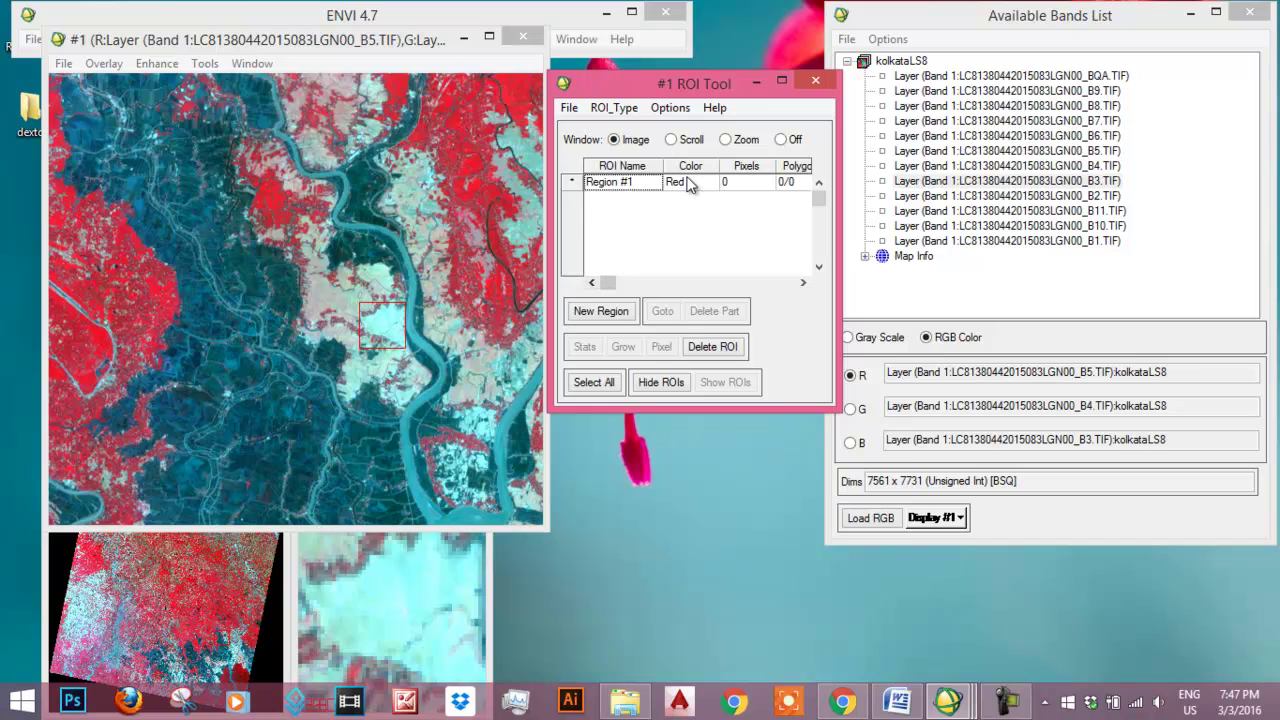
pyautogui.click(603, 312)
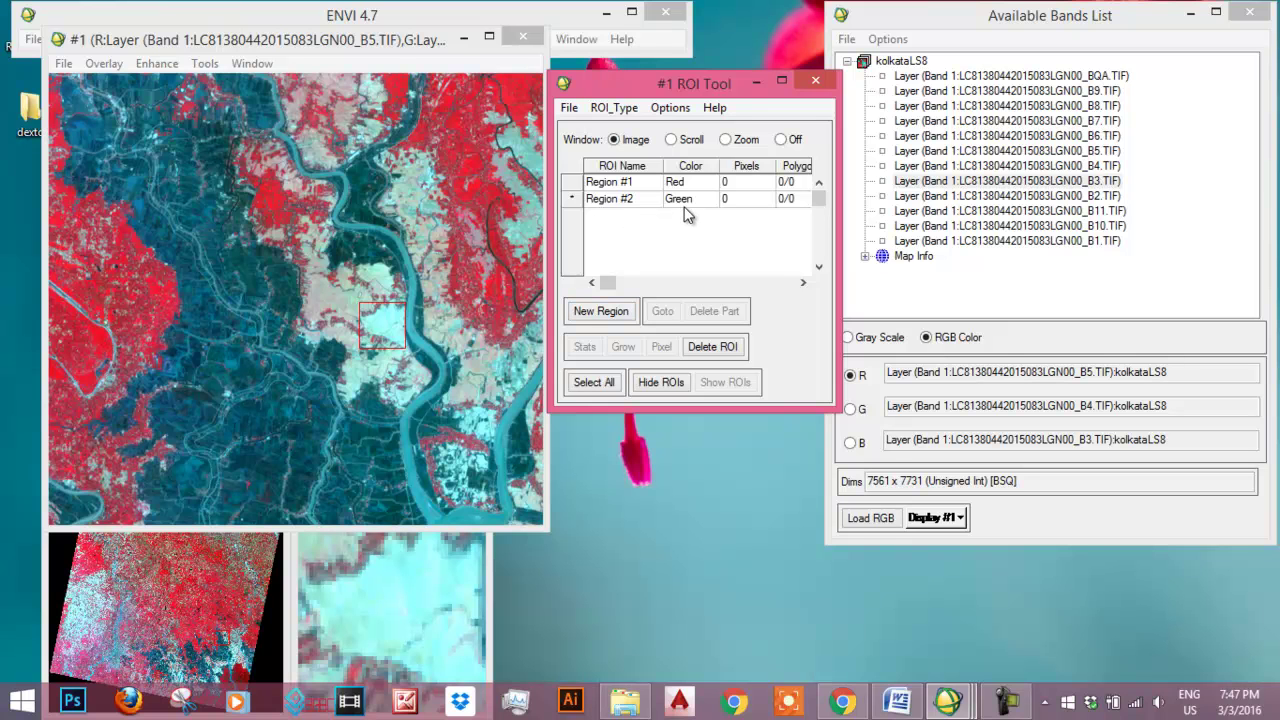
pyautogui.click(602, 312)
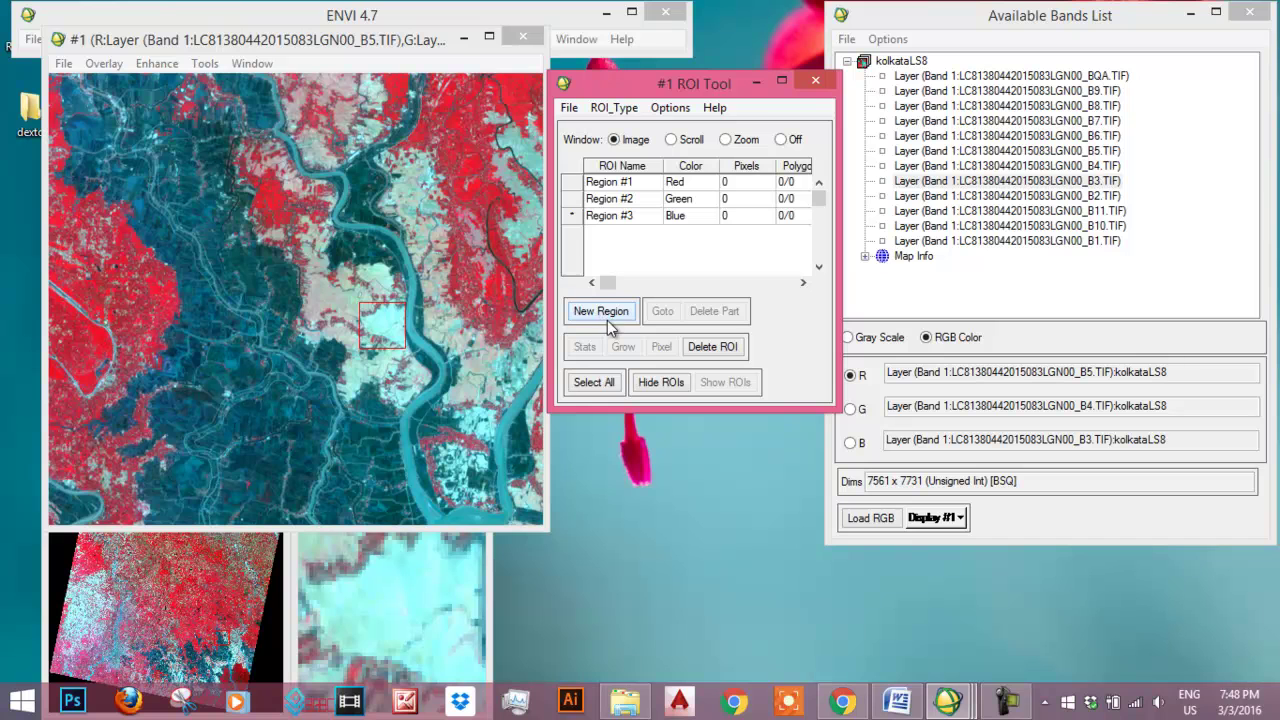
# Rename Region #1 to 'Kolkata Subset'
pyautogui.click(628, 184)
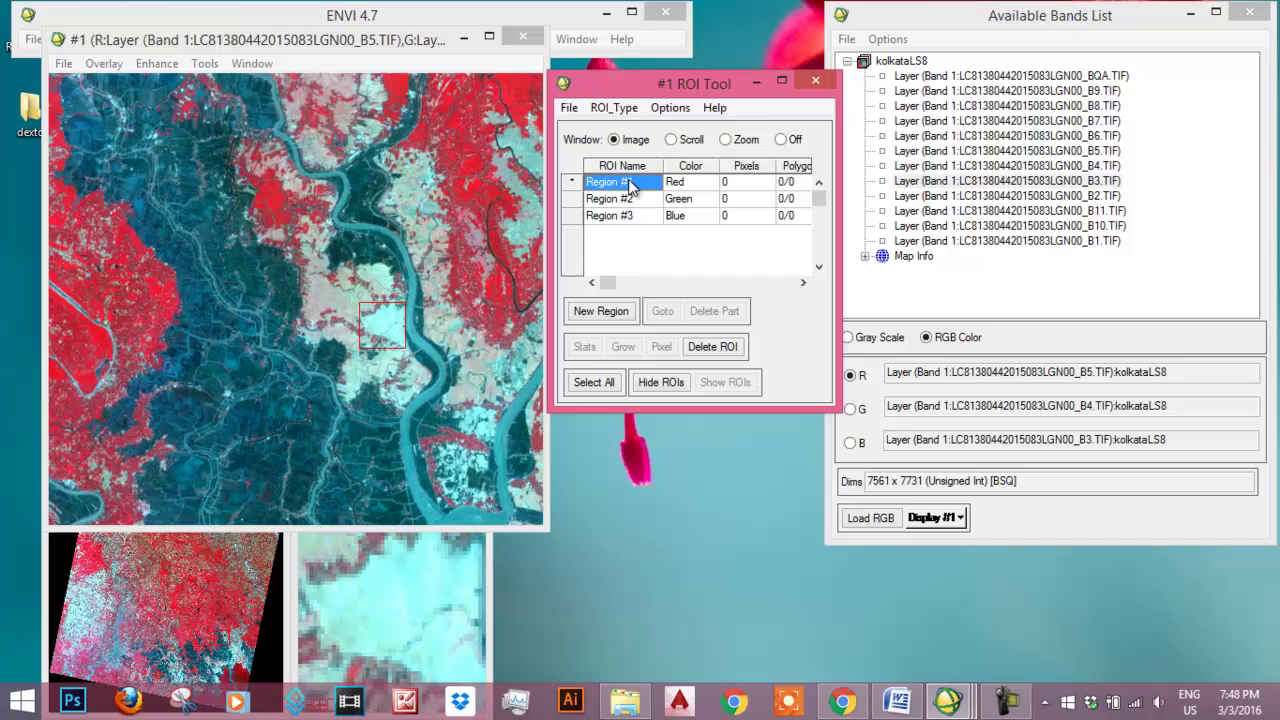
pyautogui.write('Kolkata Subset')
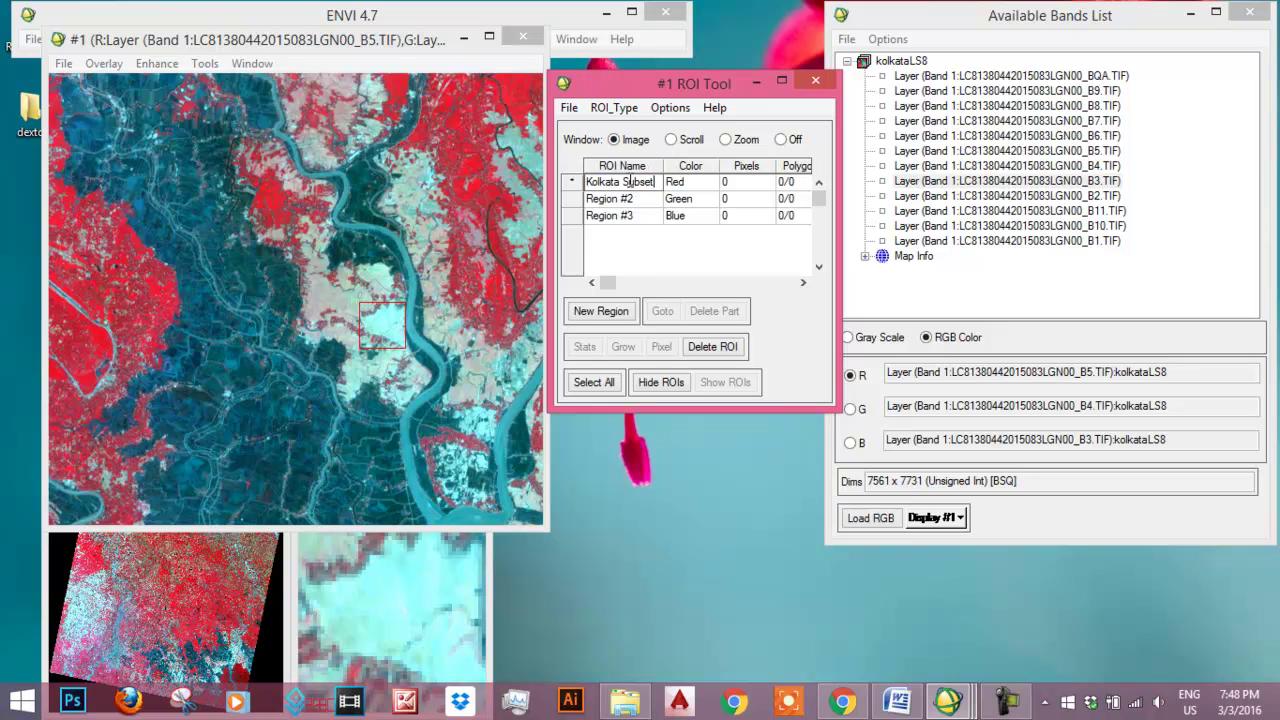
pyautogui.press('Return')
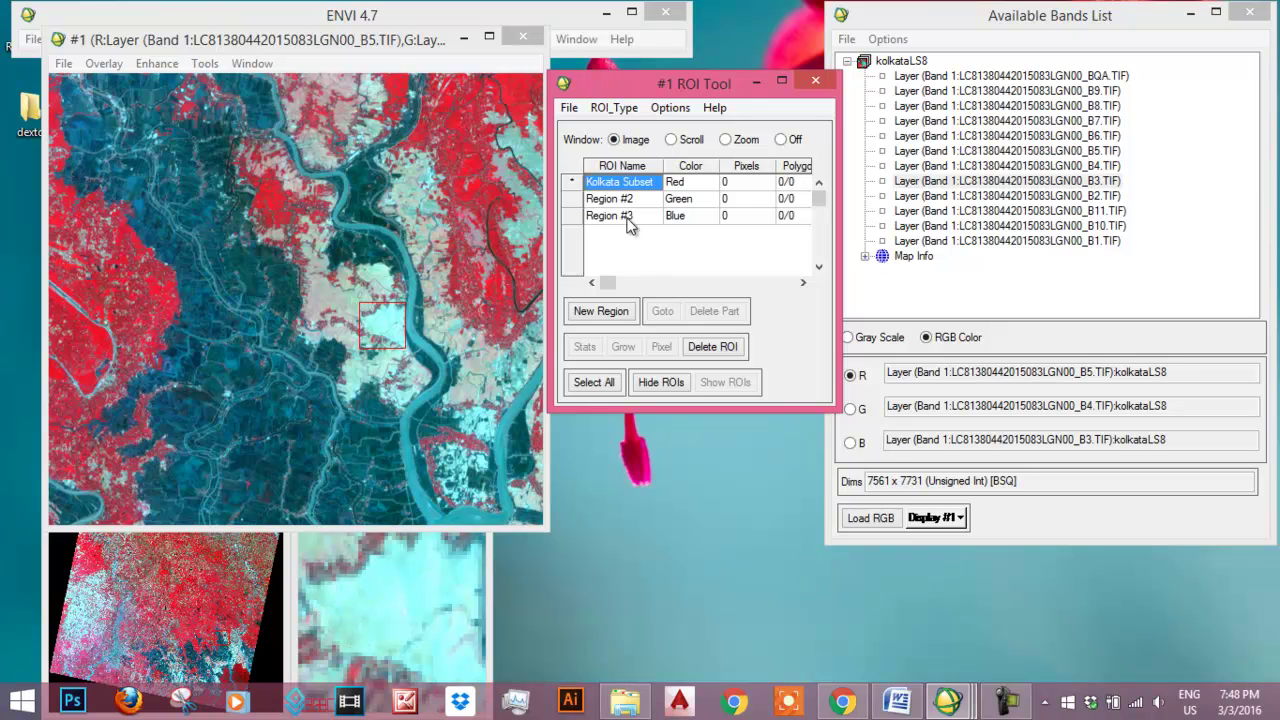
# Draw a rectangular Kolkata Subset ROI of 234,741 pixels across the image
pyautogui.click(615, 110)
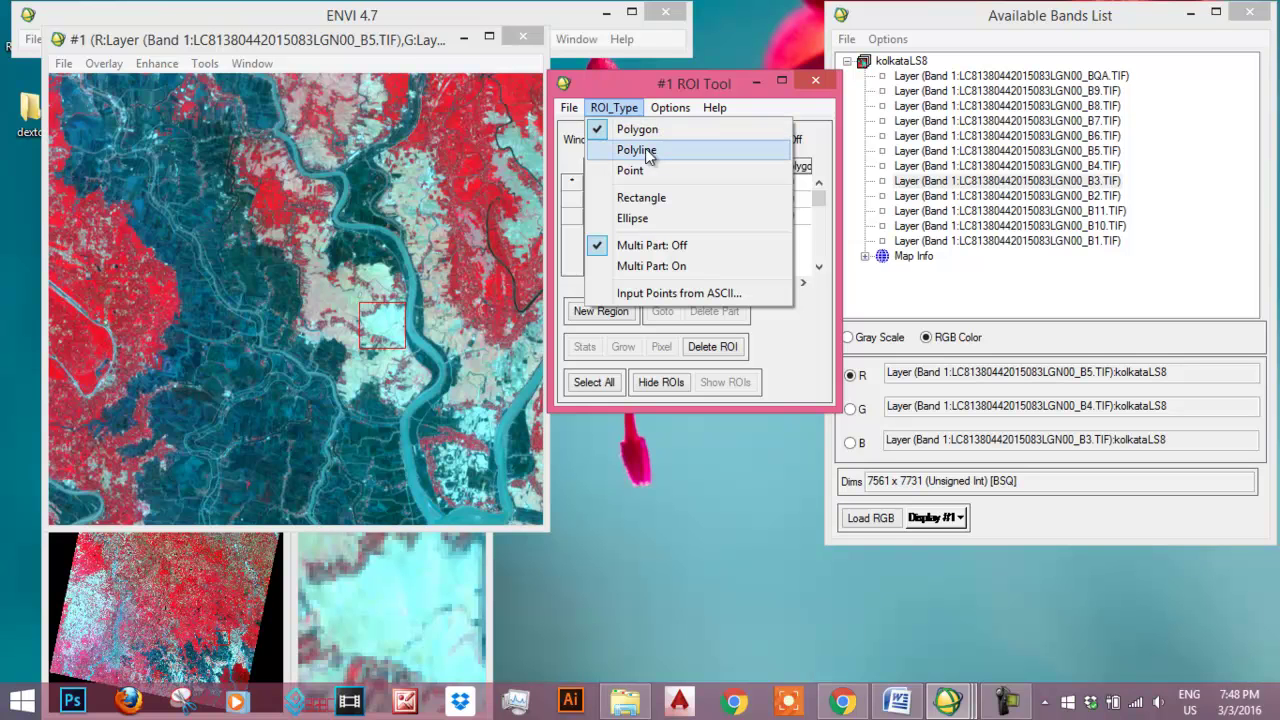
pyautogui.click(644, 203)
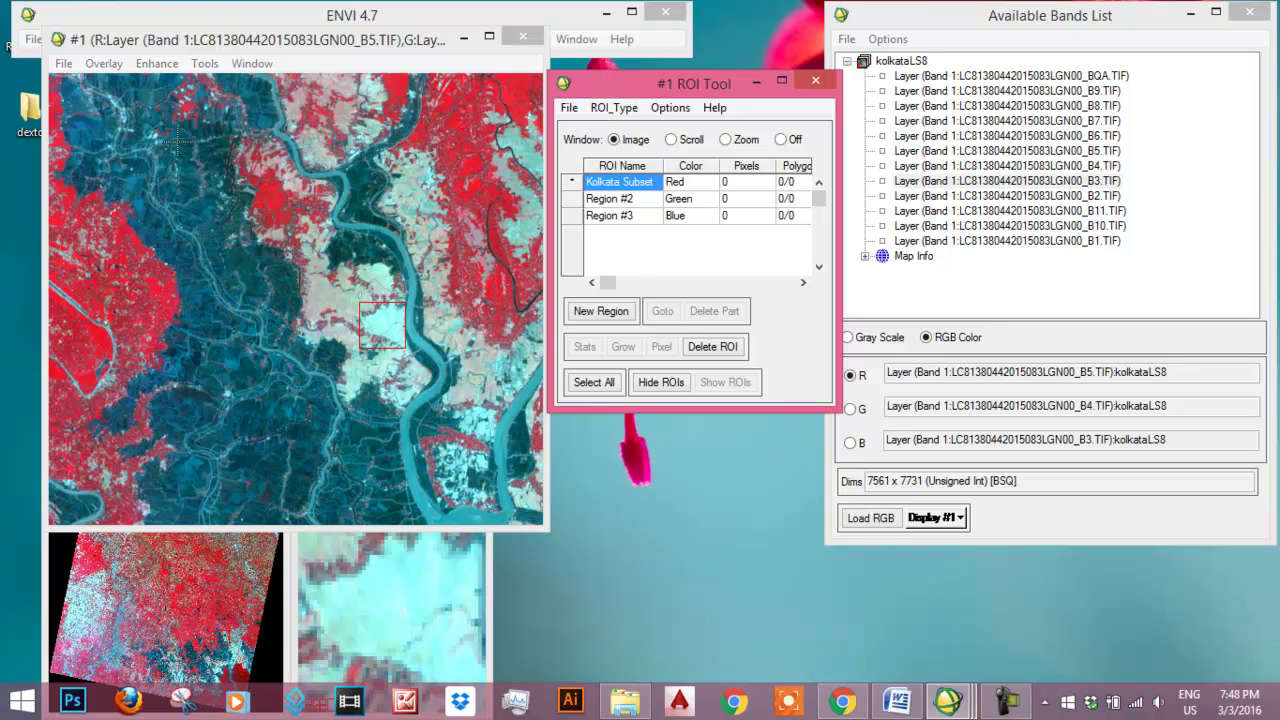
pyautogui.click(57, 84)
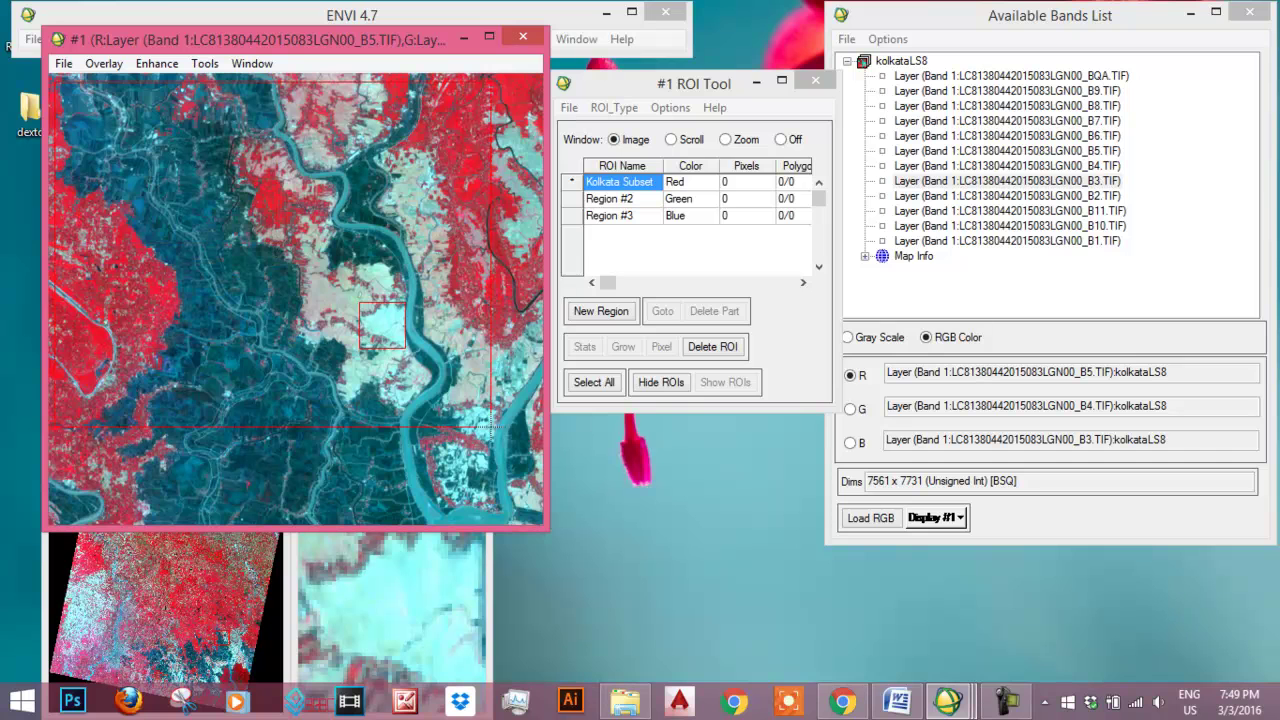
pyautogui.moveTo(528, 490); pyautogui.dragTo(531, 515)
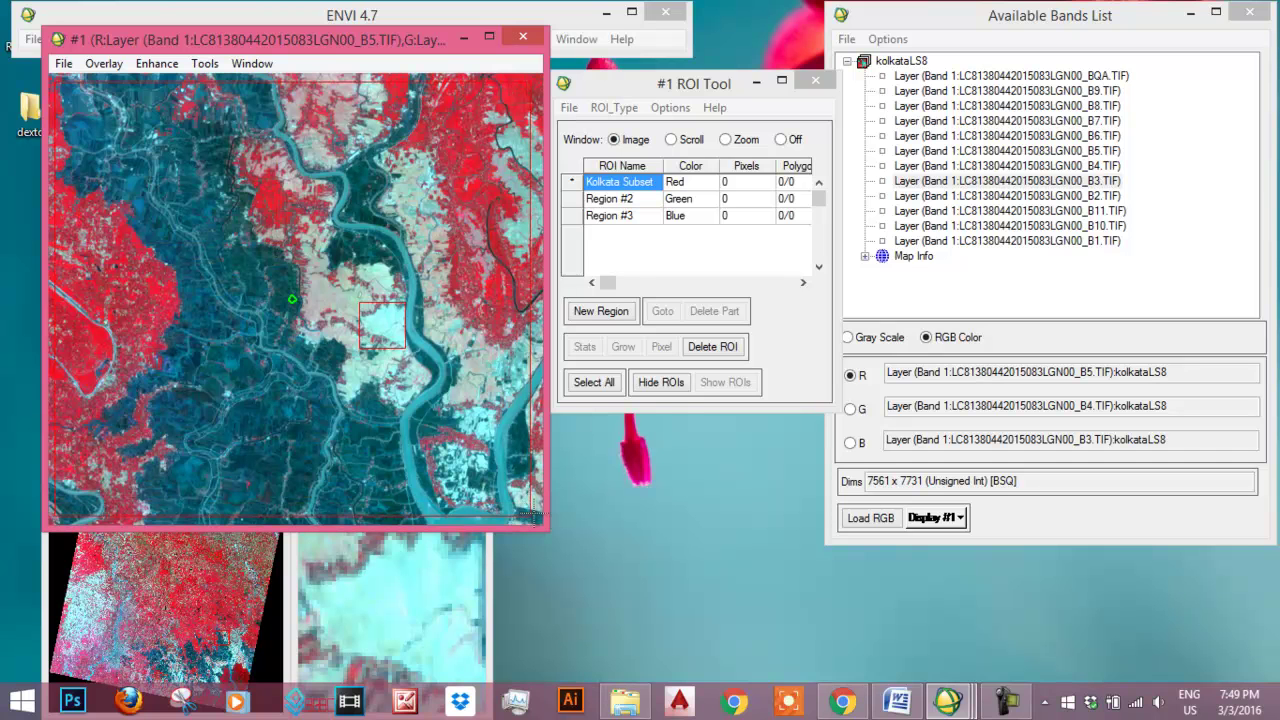
pyautogui.rightClick(375, 387)
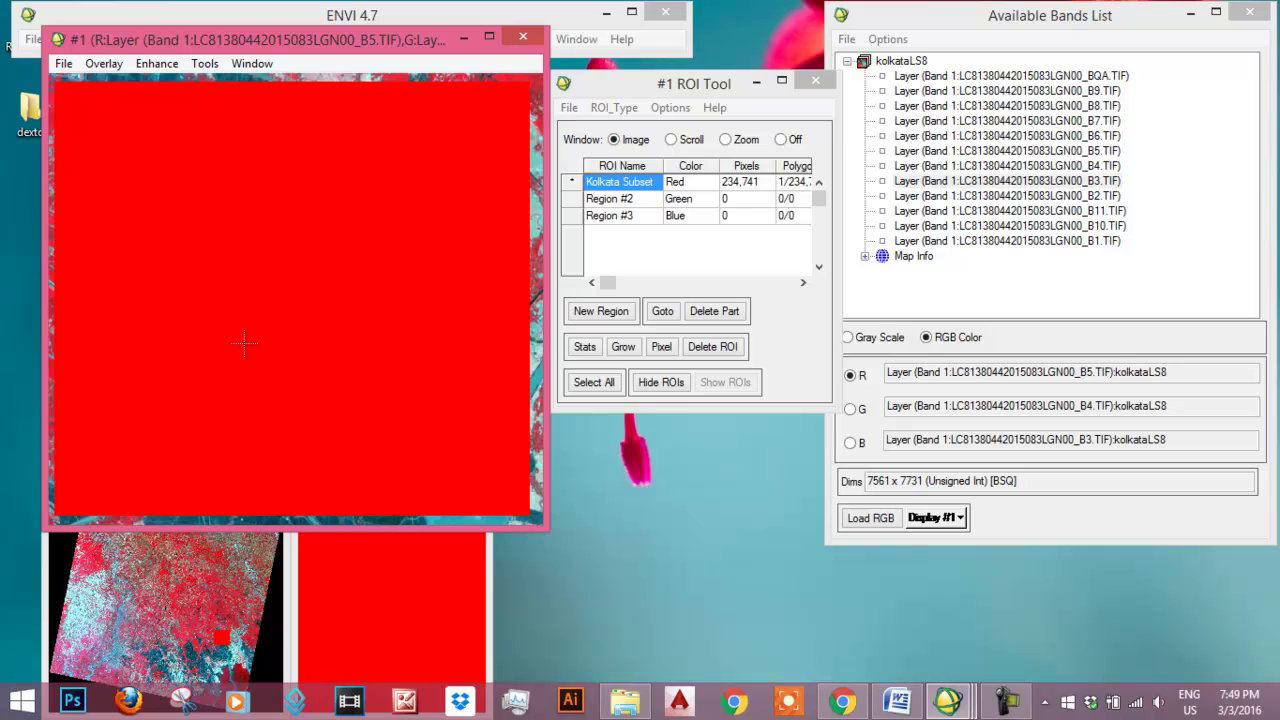
# Delete the unused Region #2 and Region #3
pyautogui.click(629, 200)
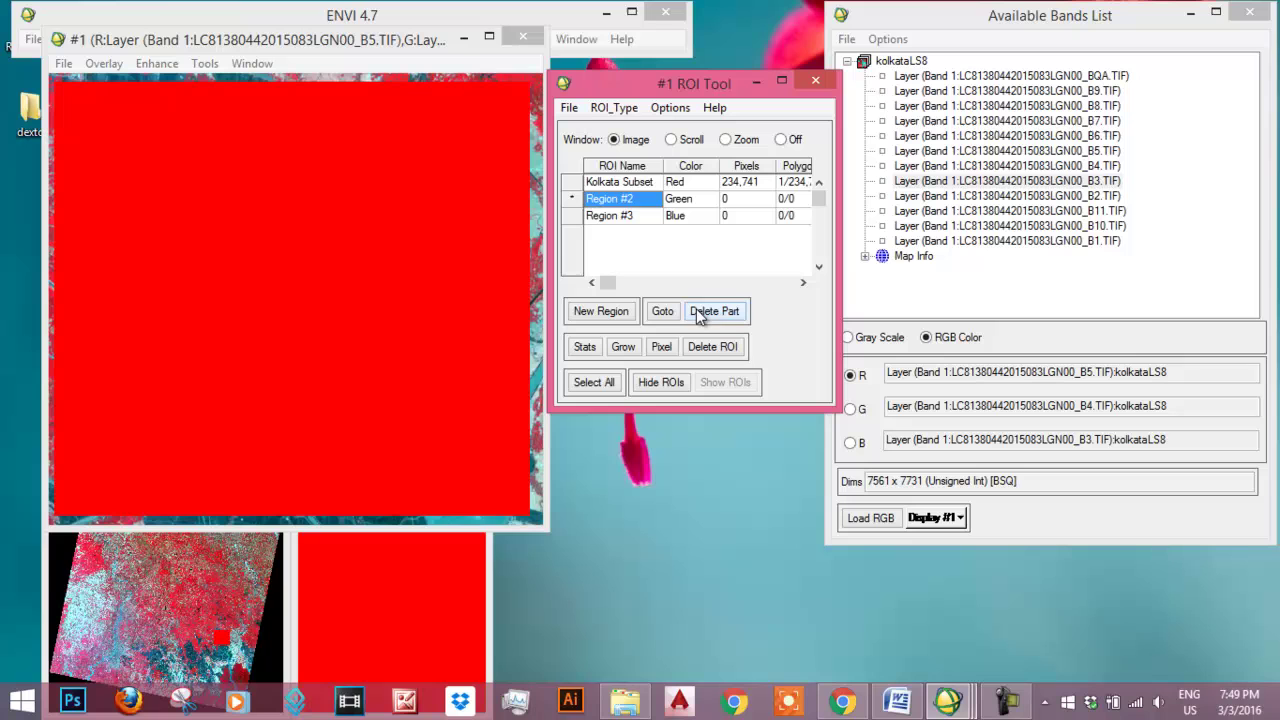
pyautogui.click(711, 346)
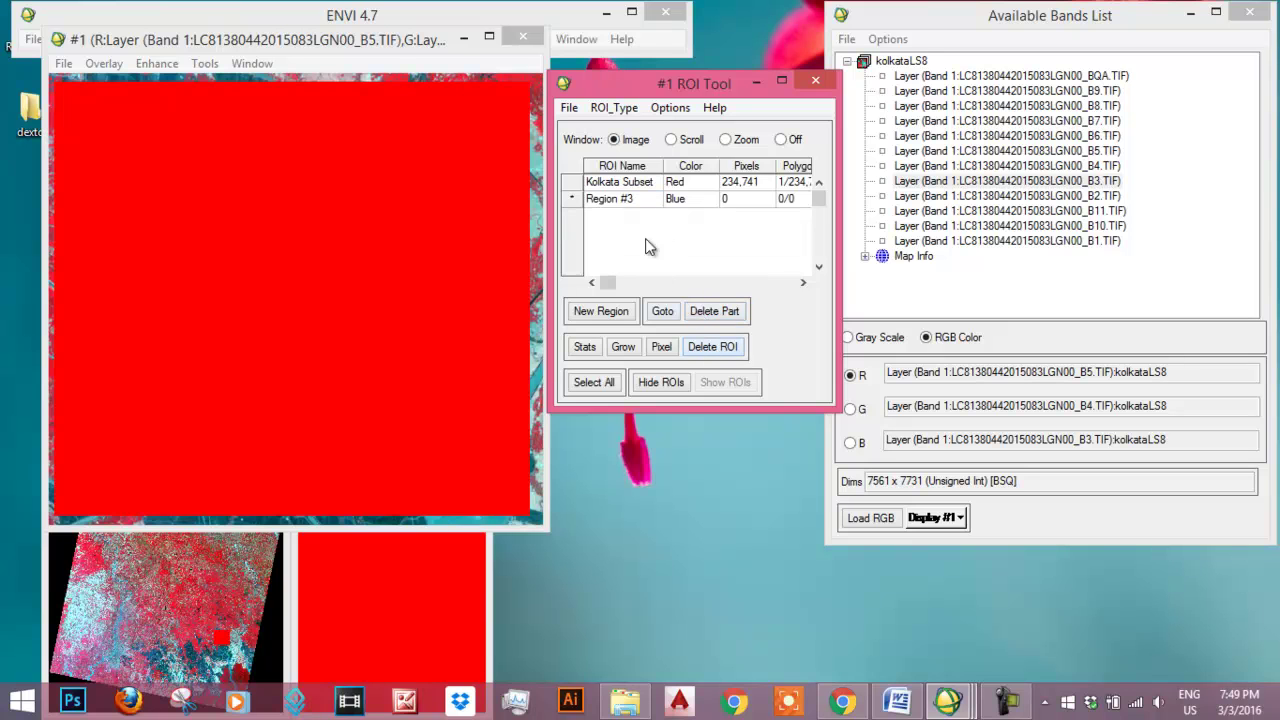
pyautogui.click(717, 350)
# Start Subset Data via ROIs with kolkataLS8 as the input image
pyautogui.click(568, 108)
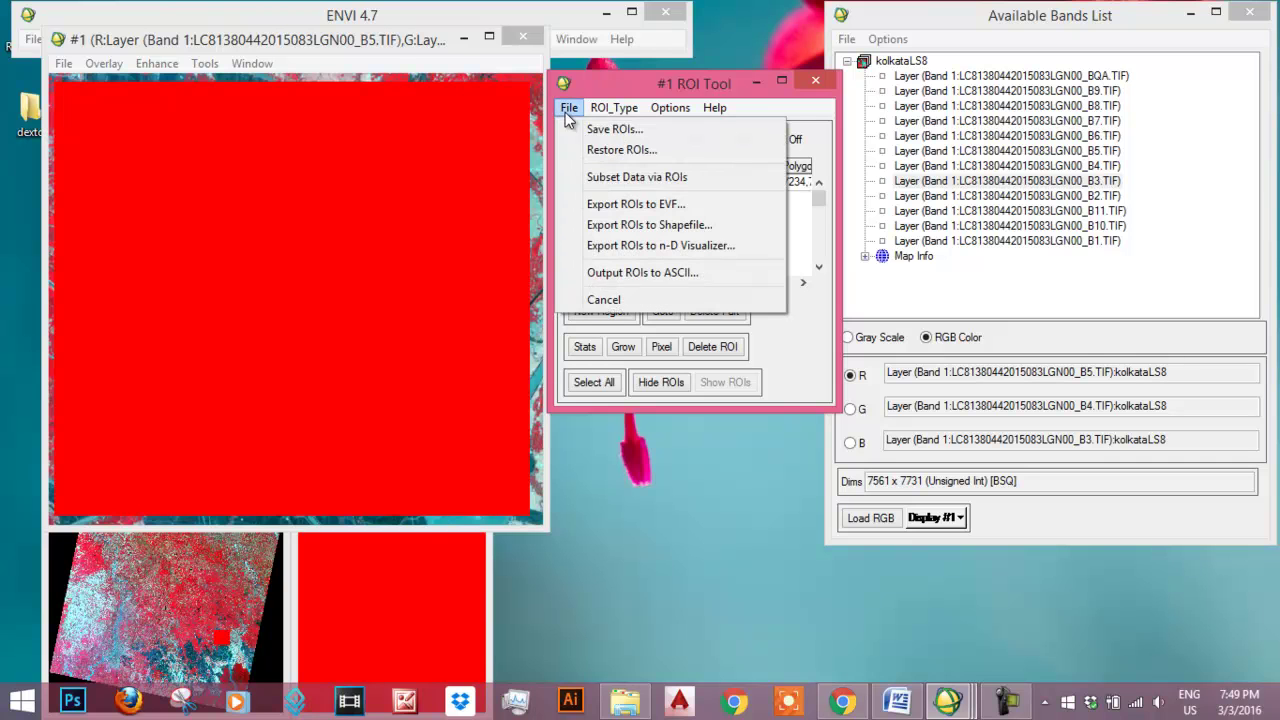
pyautogui.click(617, 180)
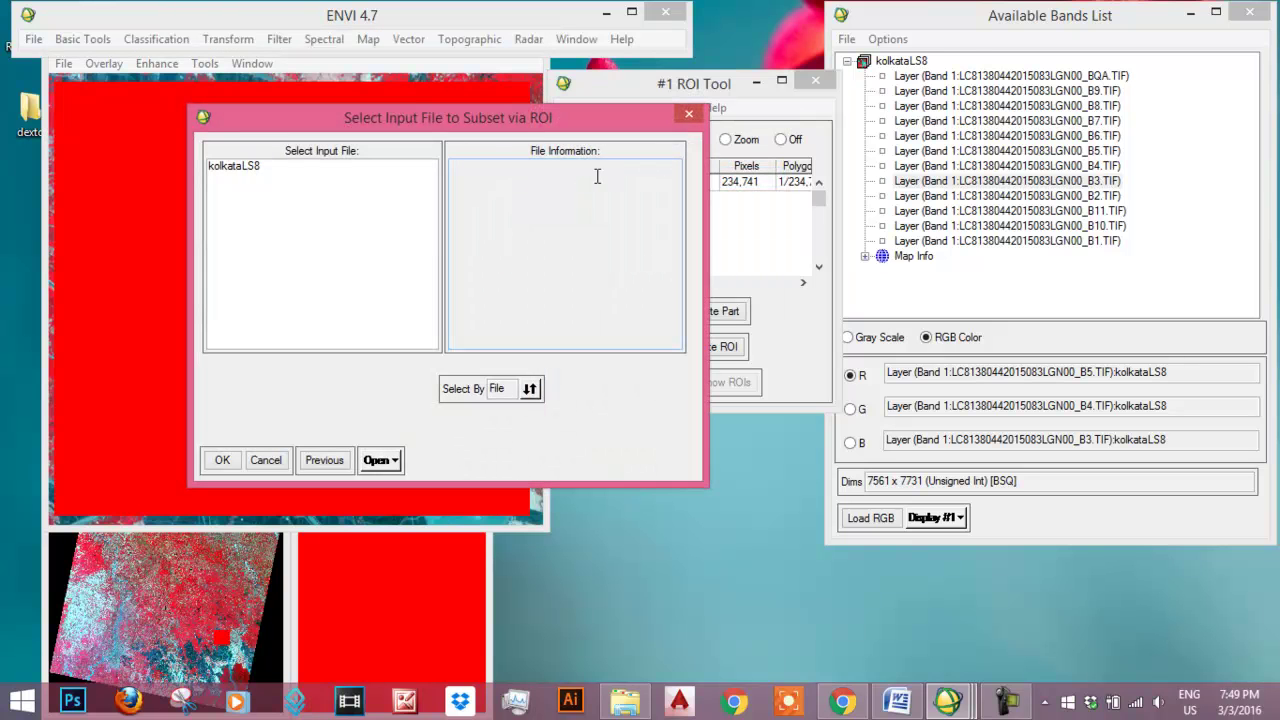
pyautogui.click(238, 168)
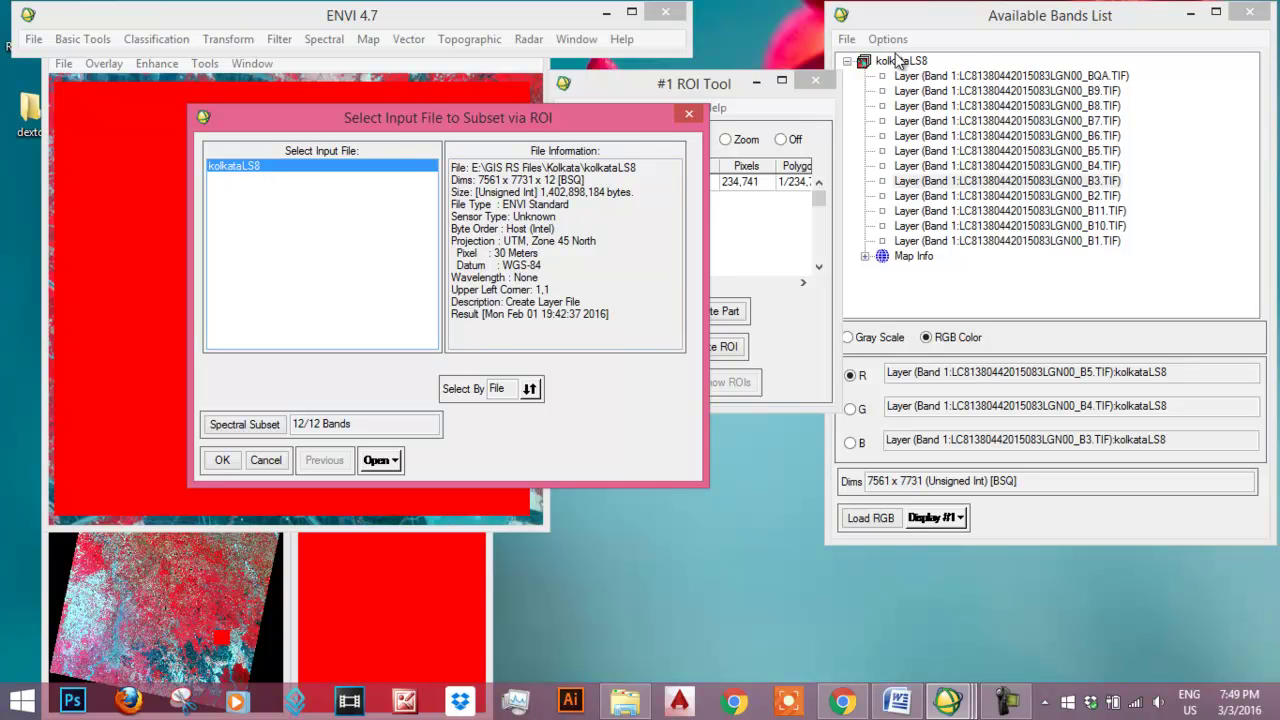
pyautogui.click(222, 462)
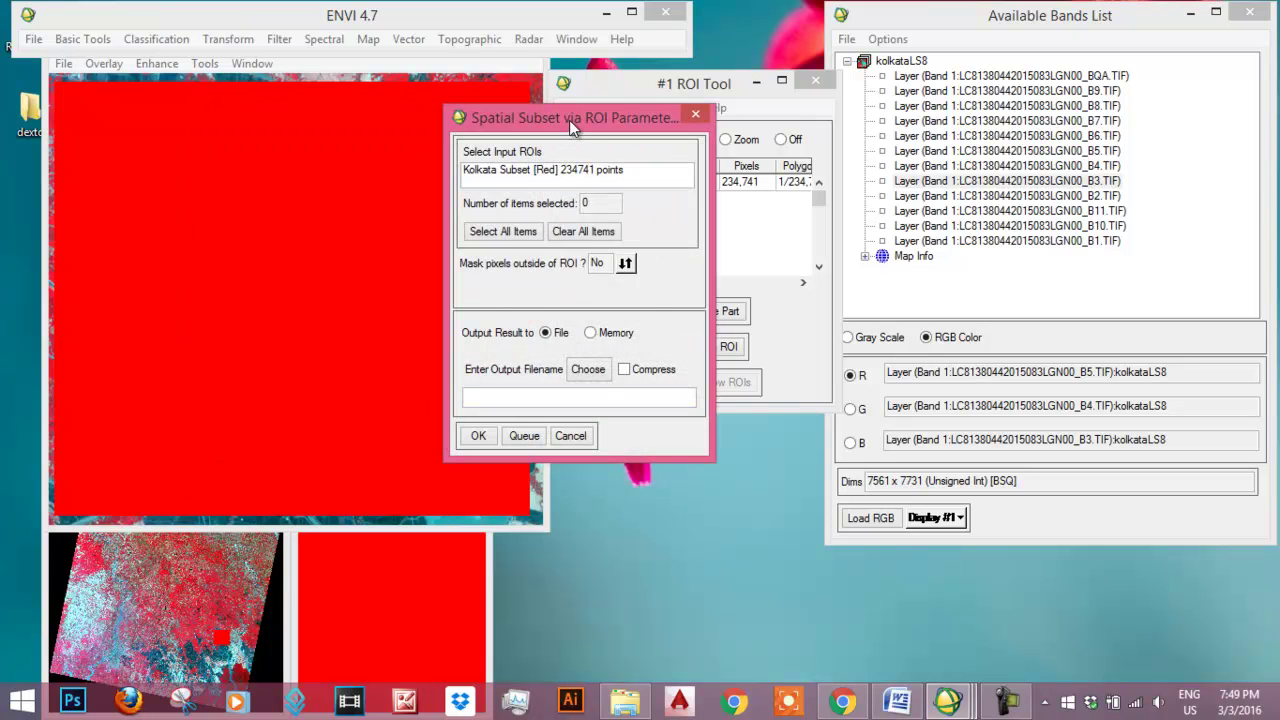
# Select Kolkata Subset, mask pixels outside the ROI, and keep output going to file
pyautogui.moveTo(569, 120); pyautogui.dragTo(401, 84)
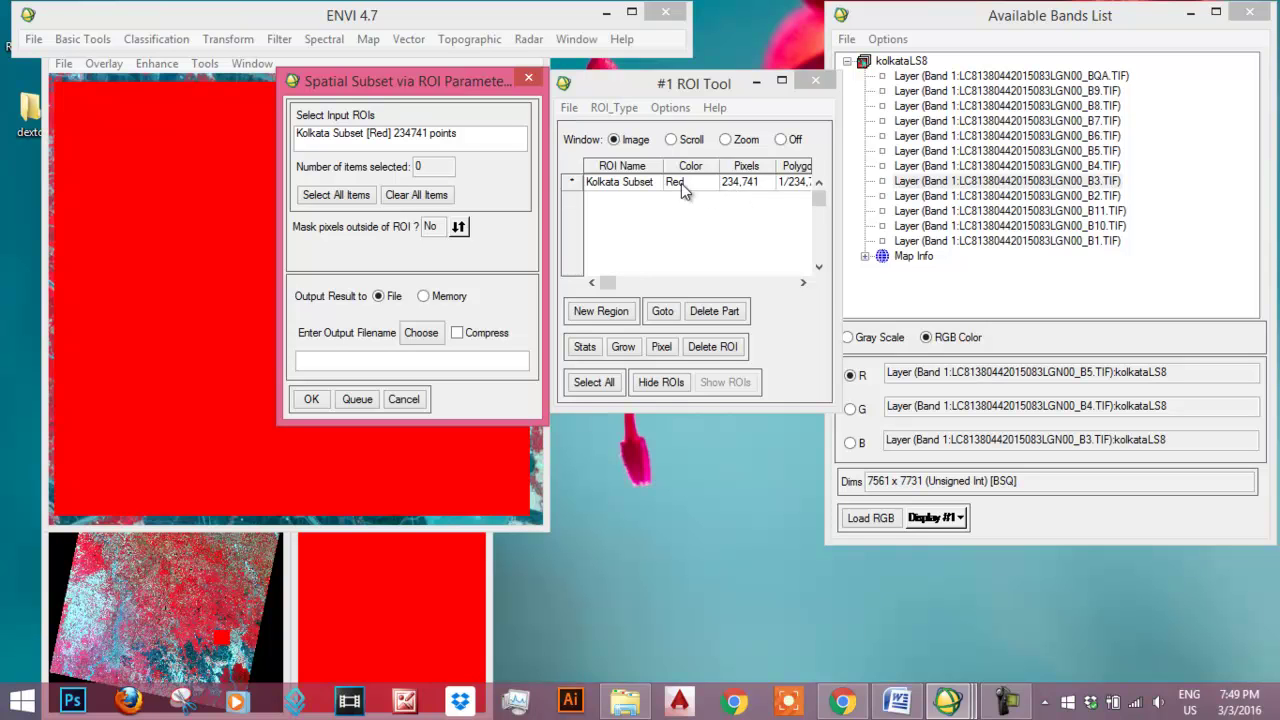
pyautogui.click(360, 134)
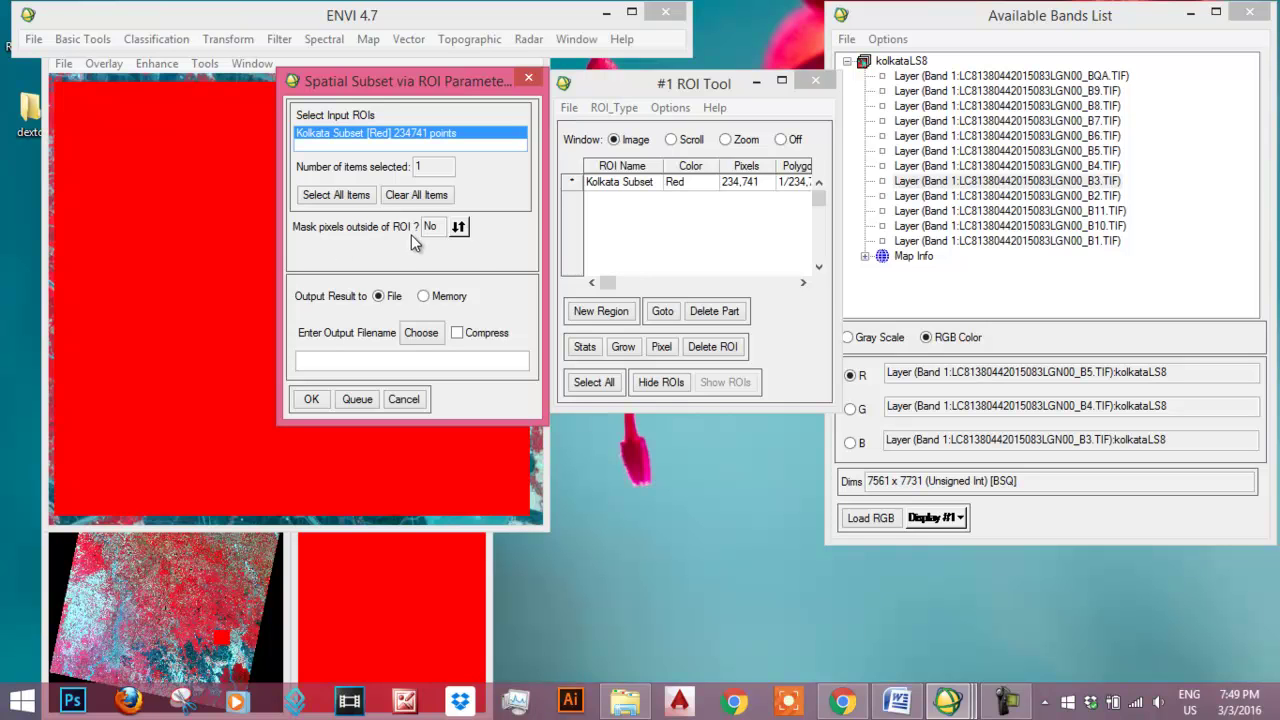
pyautogui.click(458, 227)
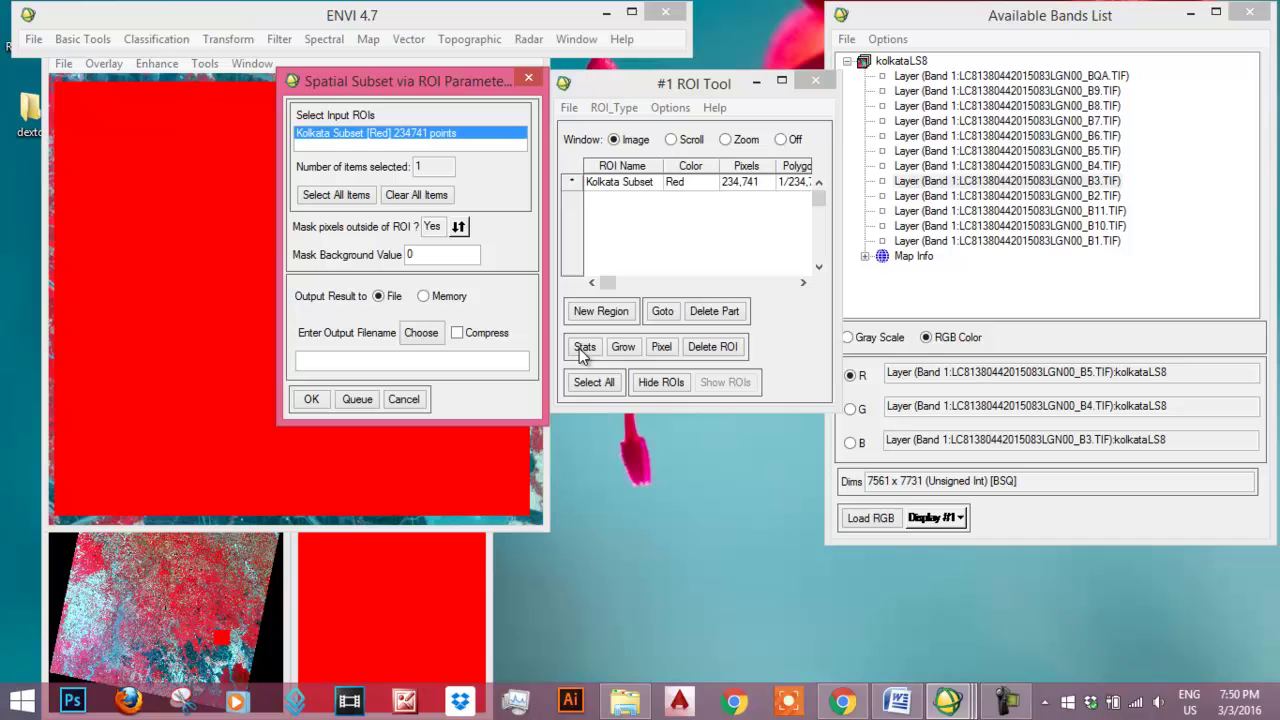
pyautogui.click(424, 296)
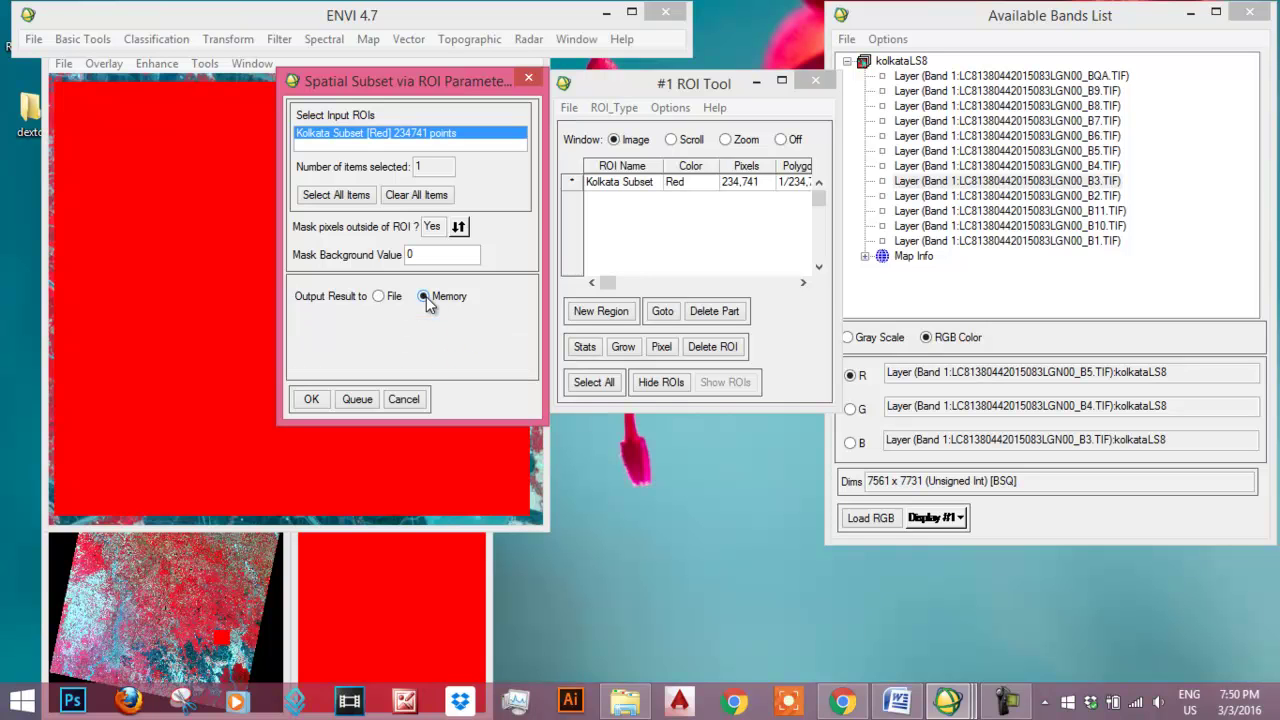
pyautogui.click(378, 296)
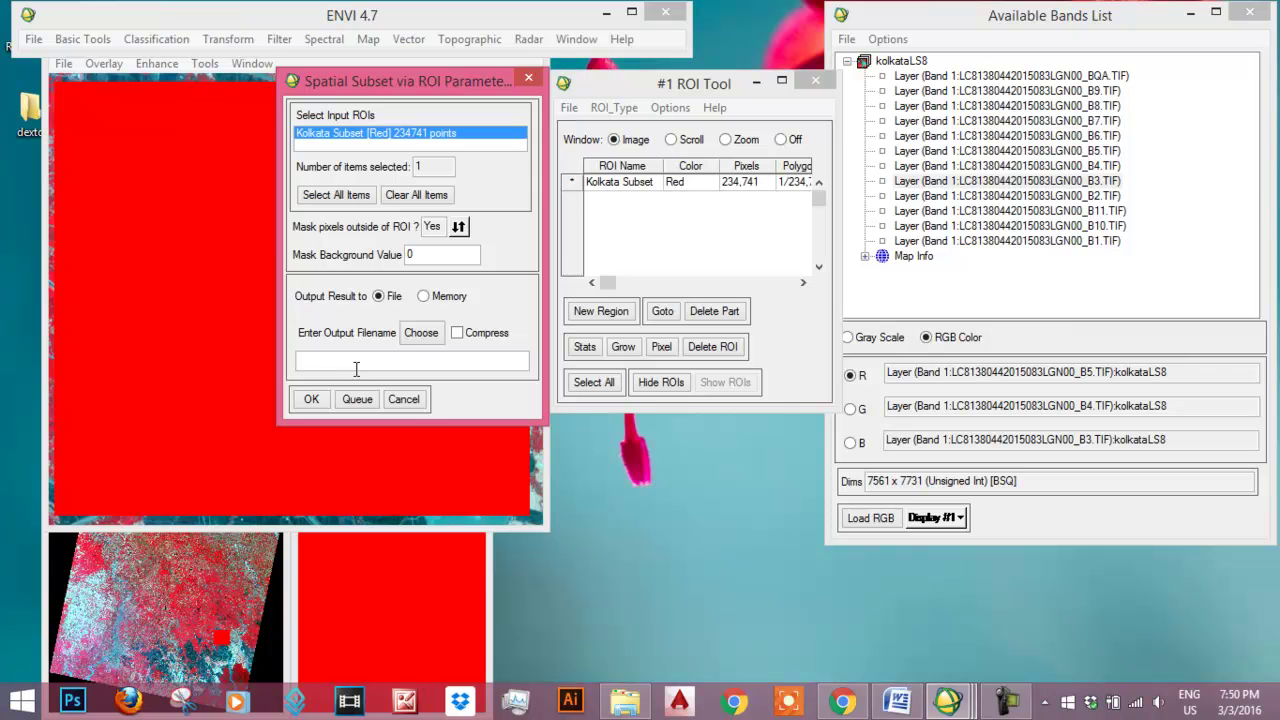
# Name the subset output file KolkataSUBSETls8 on the Desktop
pyautogui.click(418, 333)
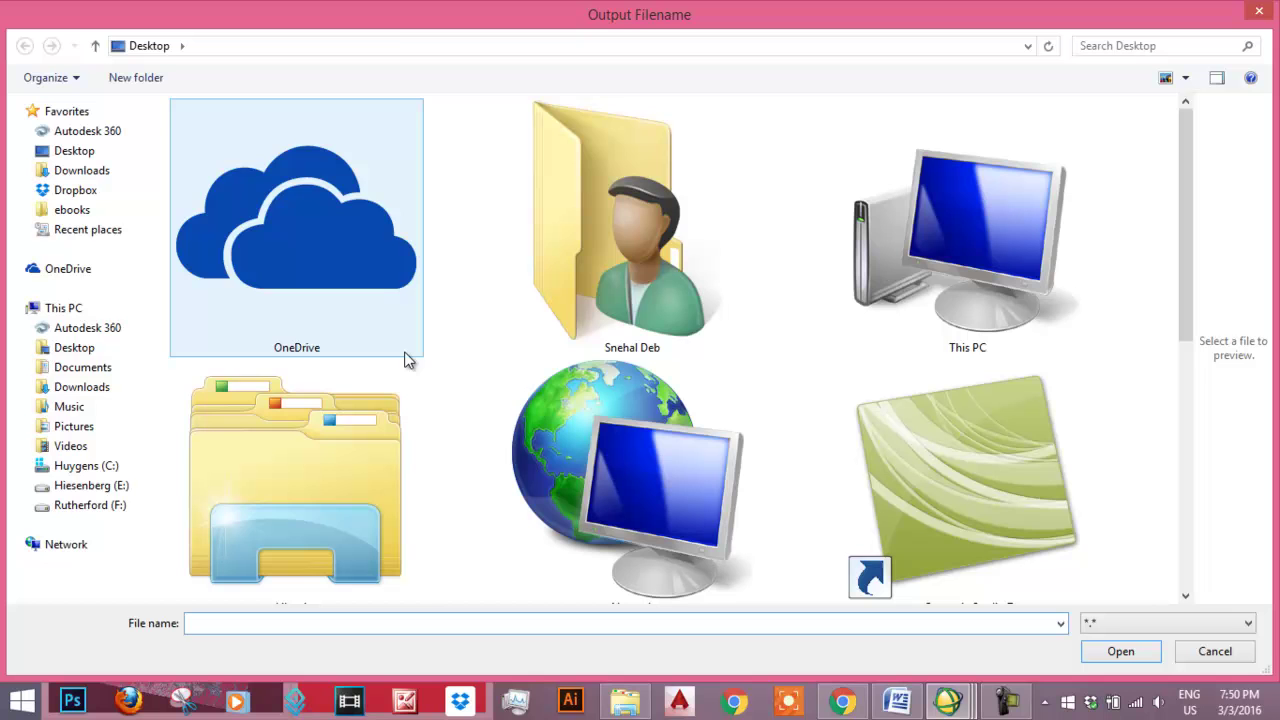
pyautogui.moveTo(1188, 325); pyautogui.dragTo(1198, 430)
pyautogui.write('KolkataSUBSETls8')
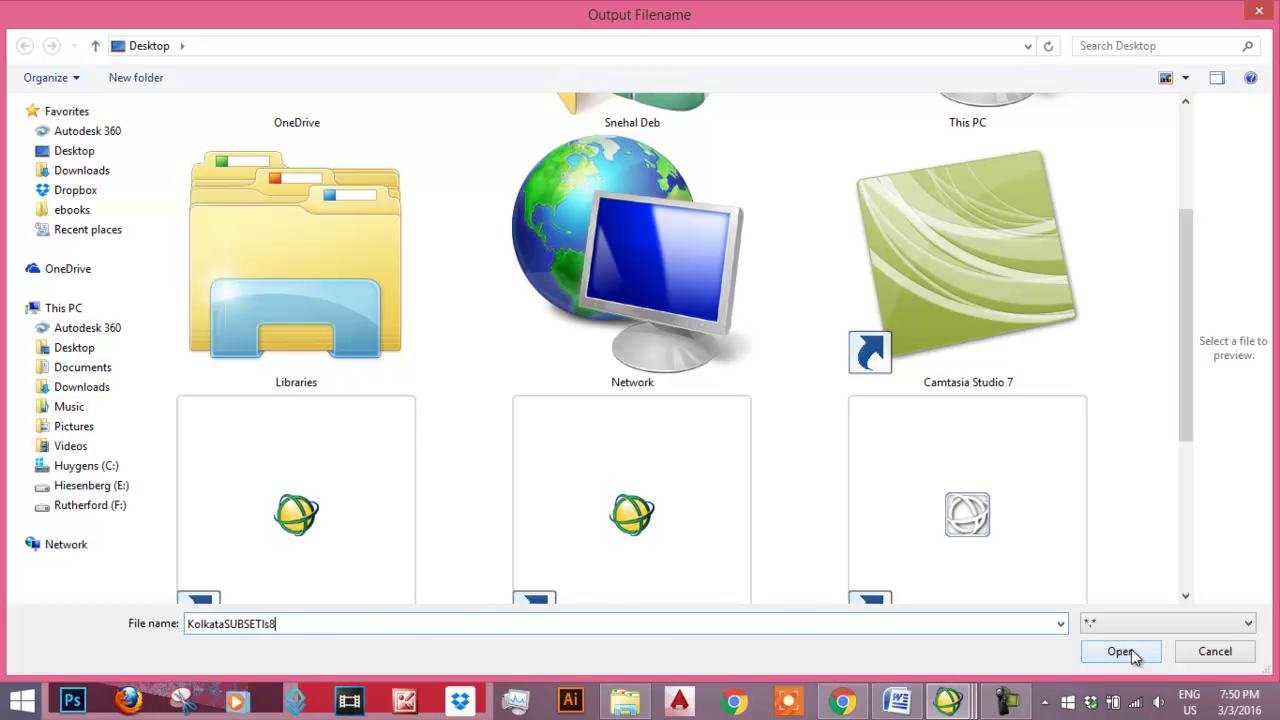
pyautogui.click(1131, 649)
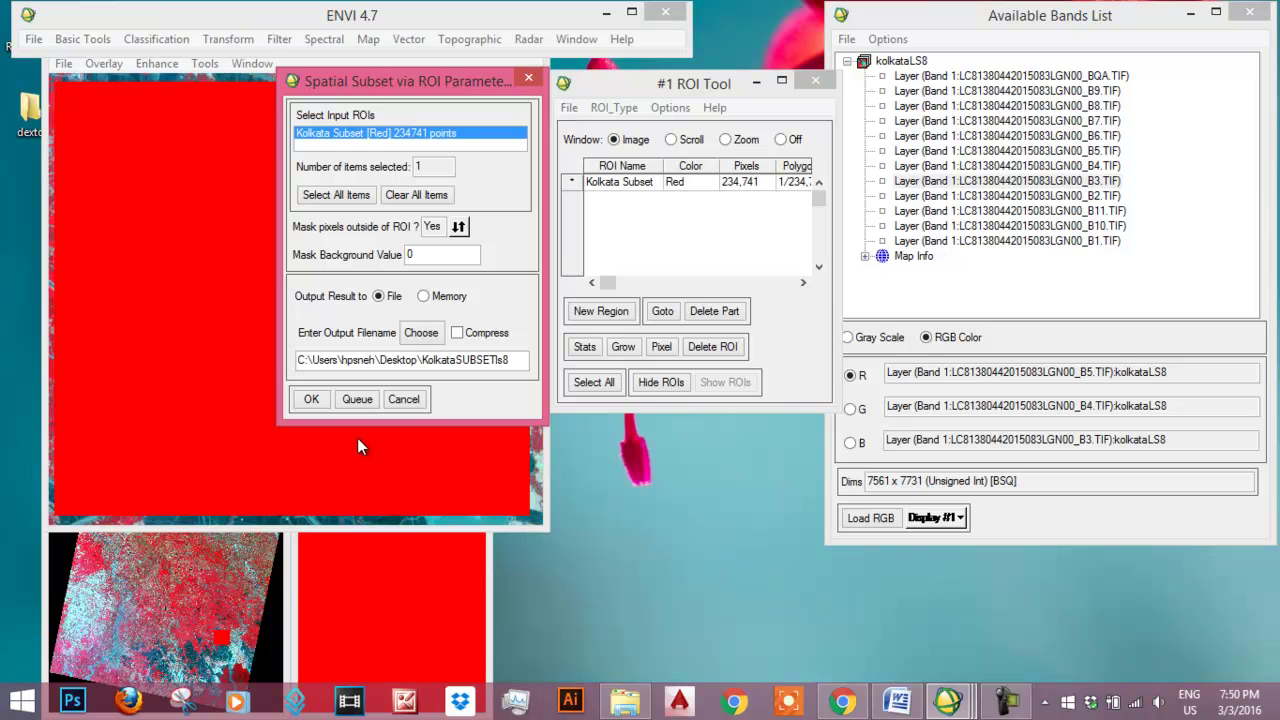
# Run the subset to write KolkataSUBSETls8 and close the ROI Tool
pyautogui.click(312, 399)
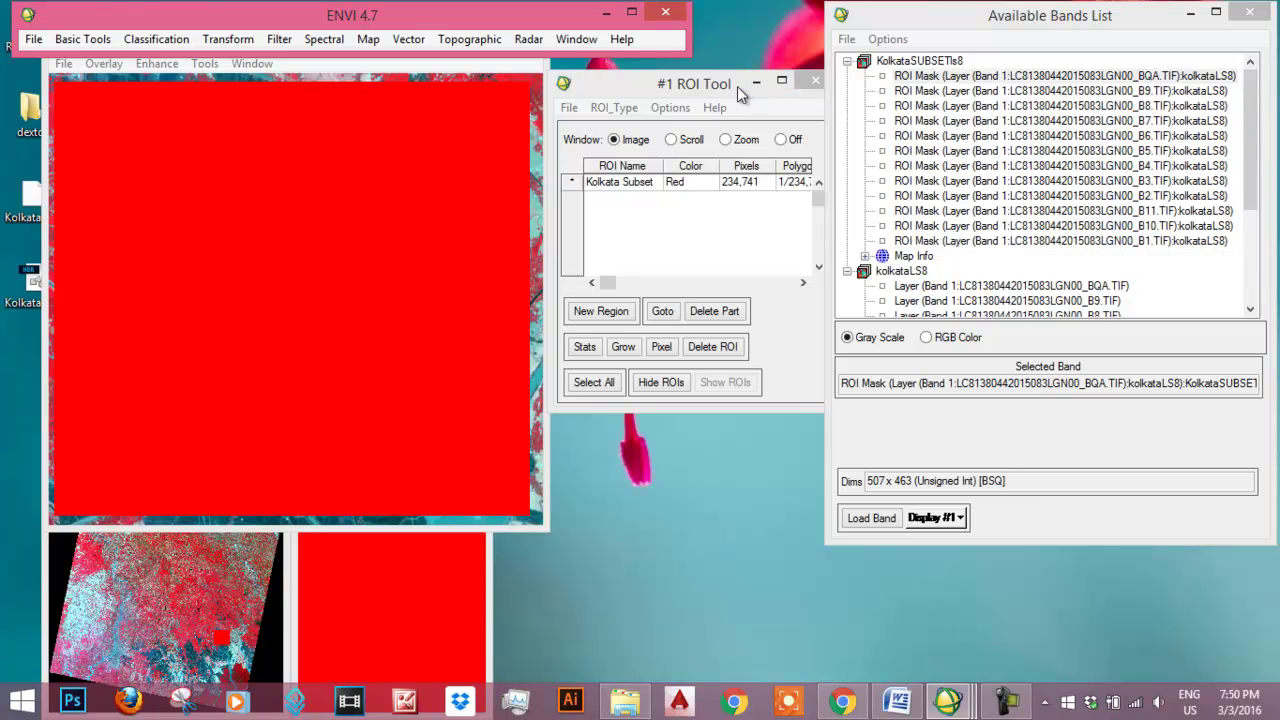
pyautogui.moveTo(735, 85); pyautogui.dragTo(653, 88)
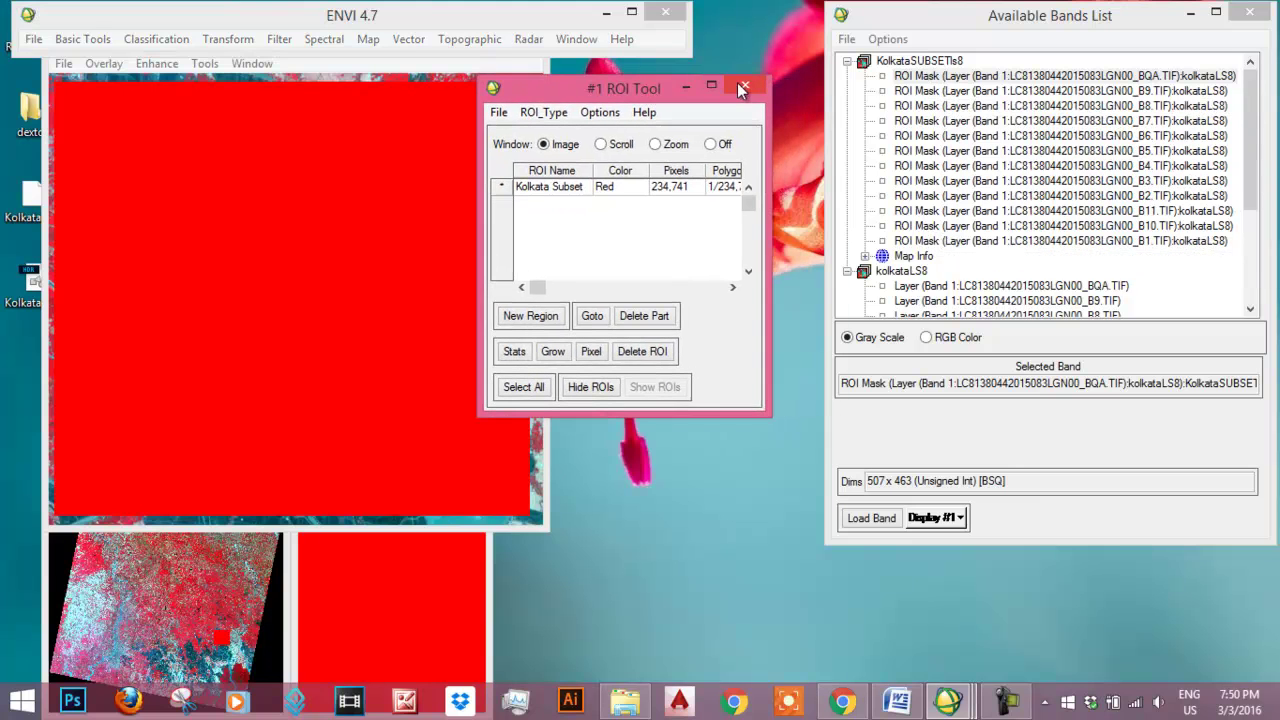
pyautogui.click(743, 88)
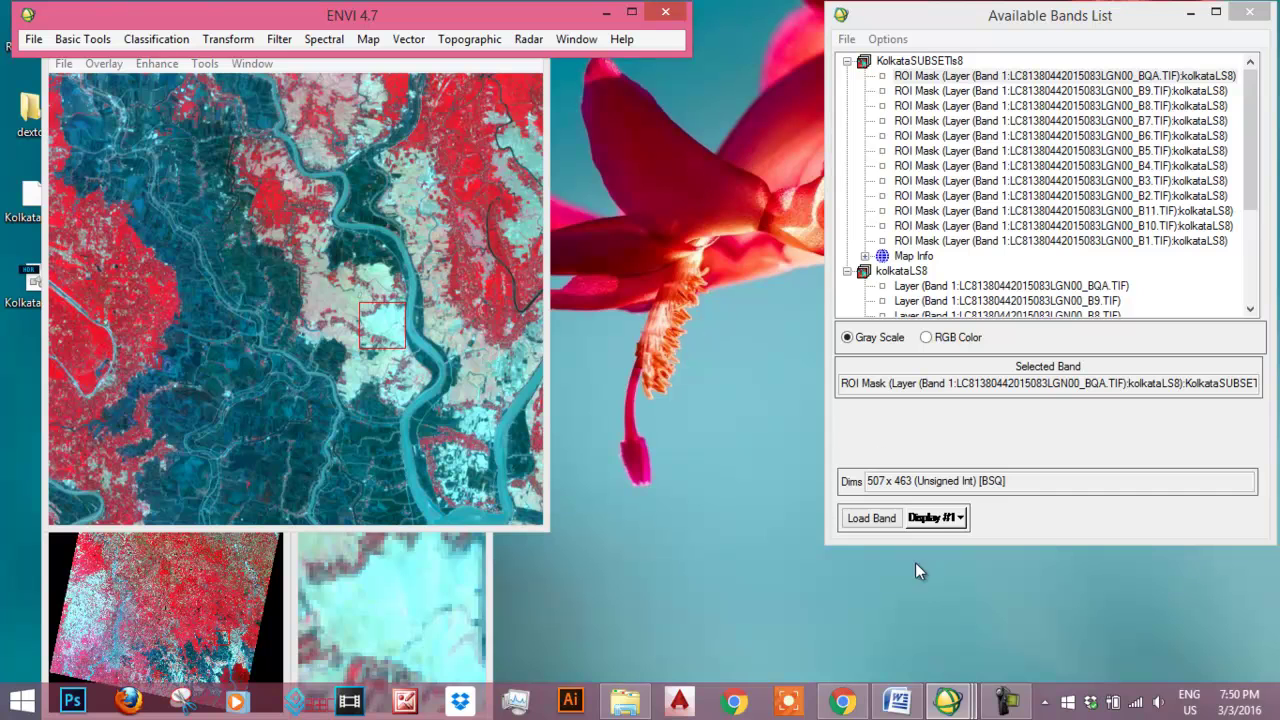
# Load the subset's B5-B4-B3 false-colour composite into a new Display #2
pyautogui.click(950, 518)
pyautogui.click(951, 542)
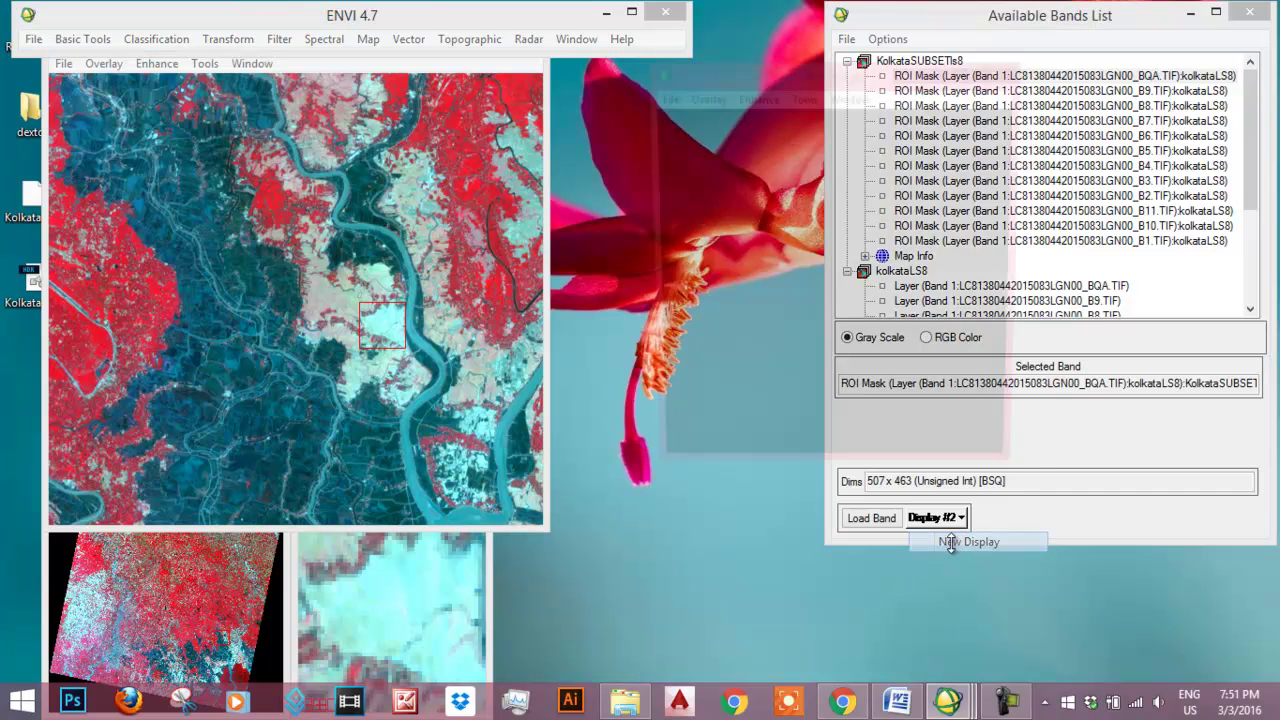
pyautogui.moveTo(774, 73); pyautogui.dragTo(526, 71)
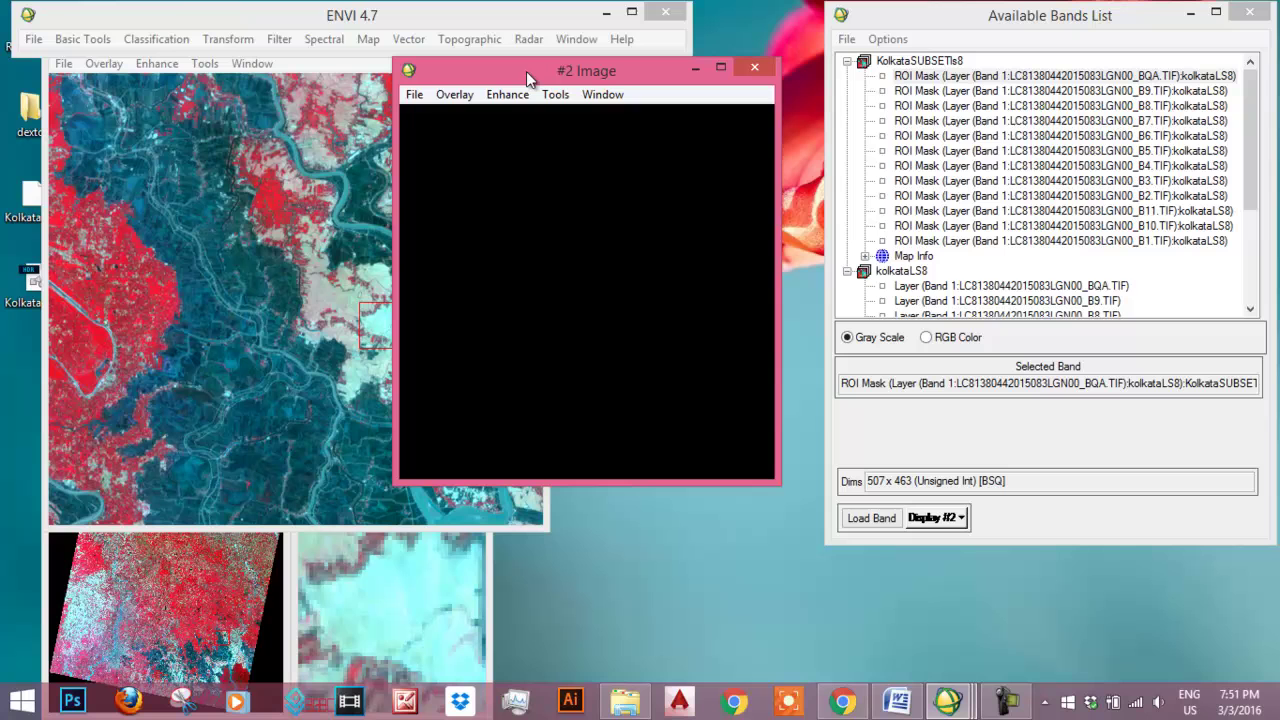
pyautogui.doubleClick(1148, 160)
pyautogui.click(945, 337)
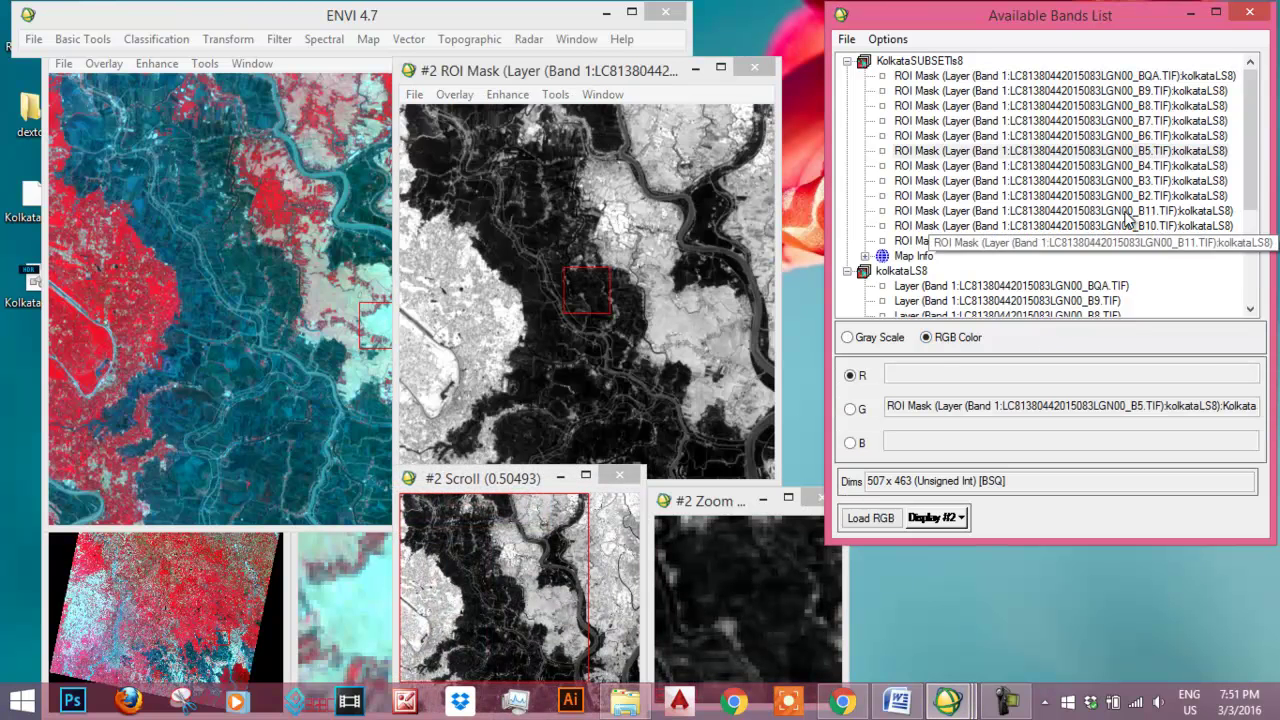
pyautogui.click(1140, 150)
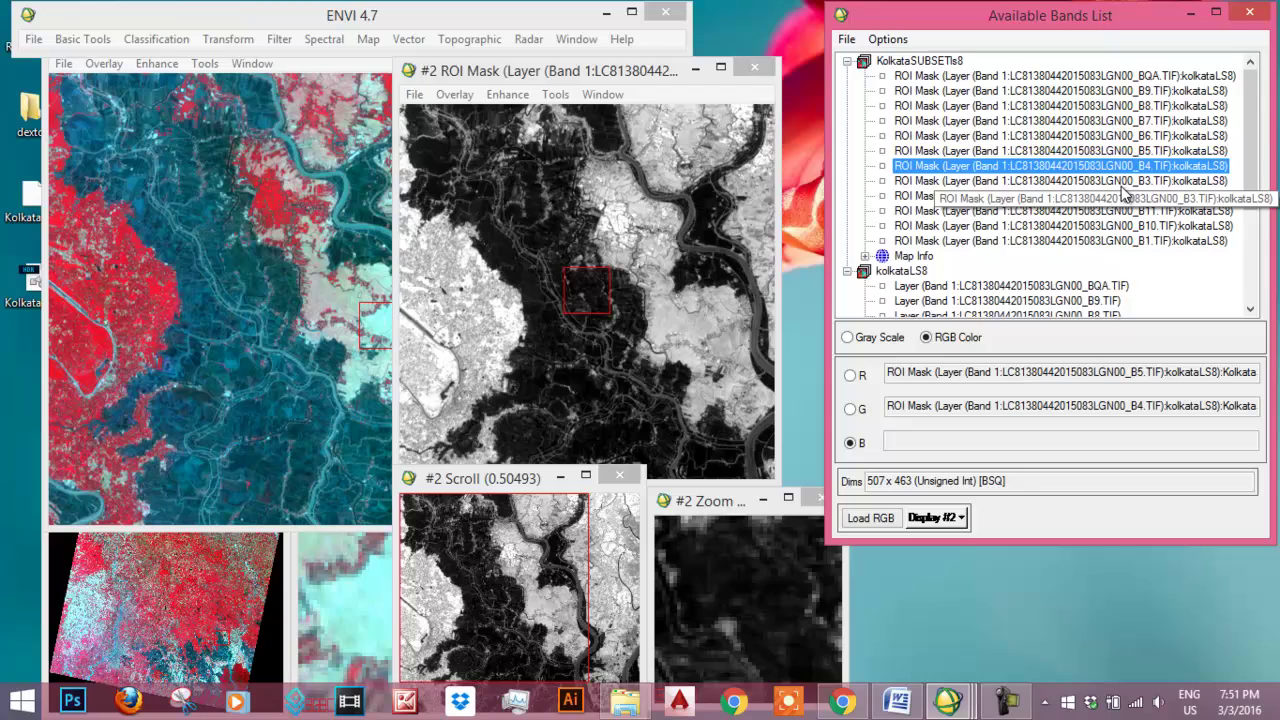
pyautogui.doubleClick(1122, 184)
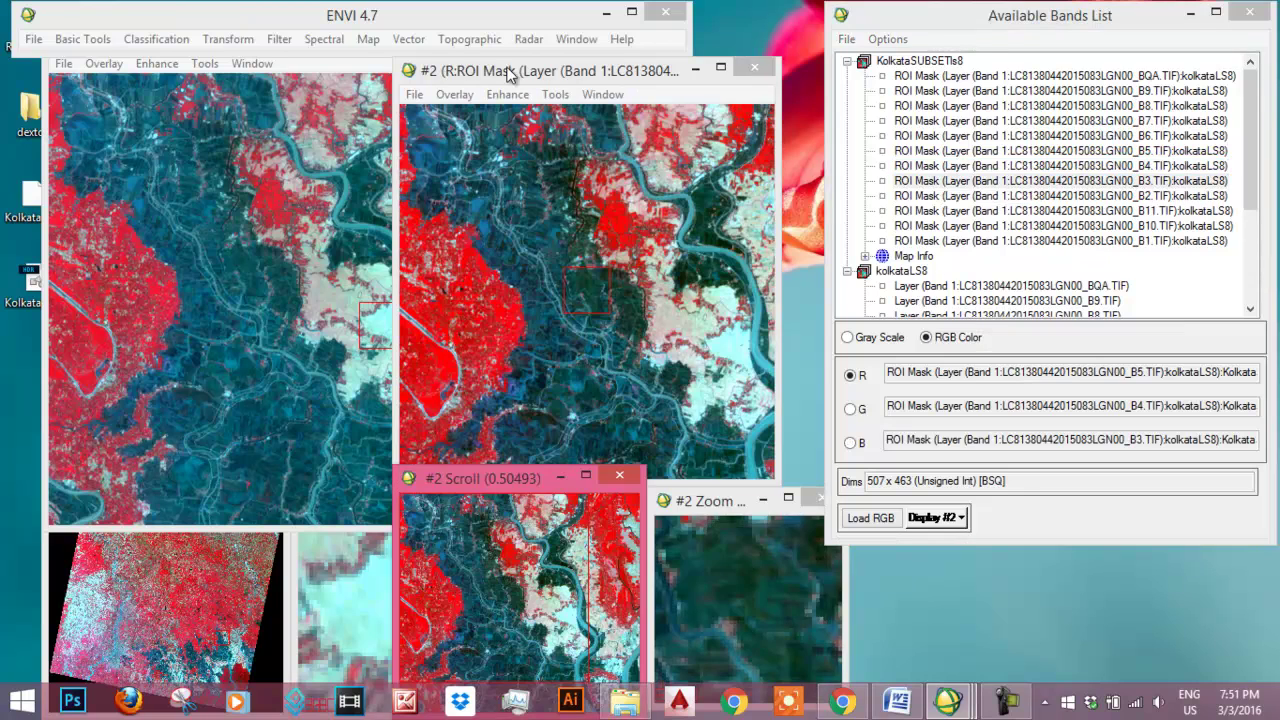
# Resize Display #2 and reposition its windows on the left side
pyautogui.moveTo(510, 72); pyautogui.dragTo(666, 48)
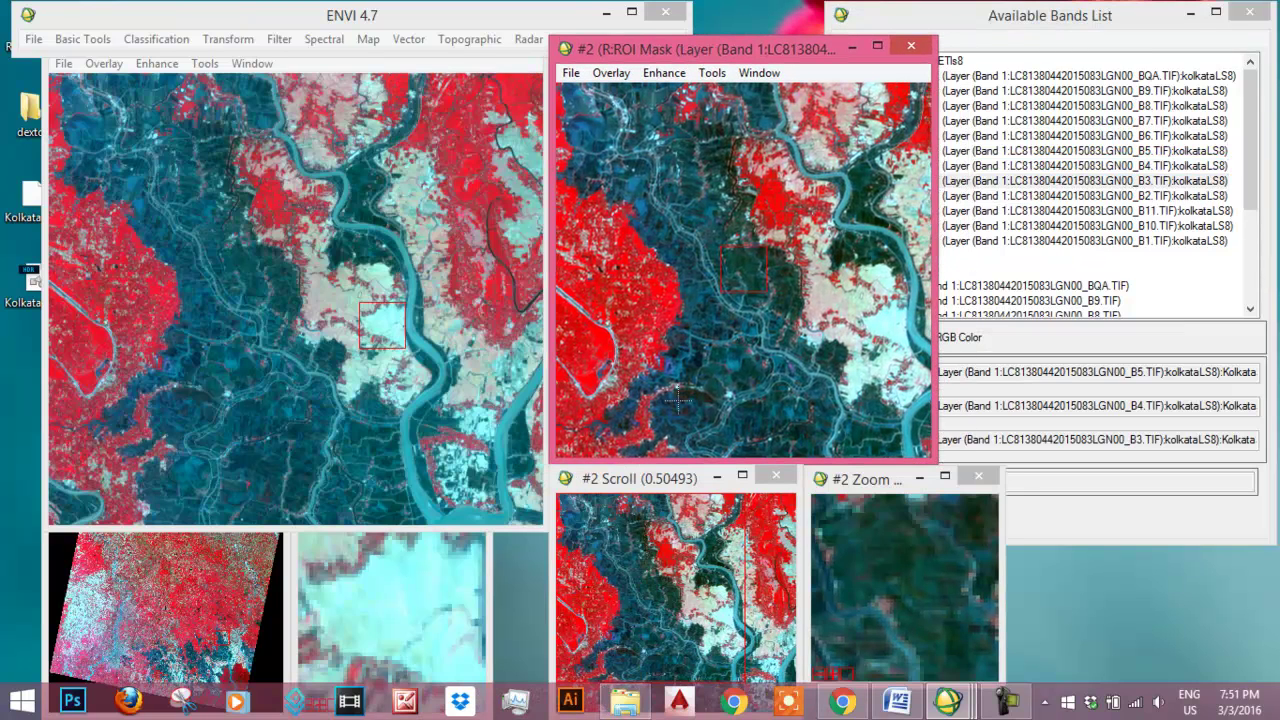
pyautogui.moveTo(935, 459); pyautogui.dragTo(988, 459)
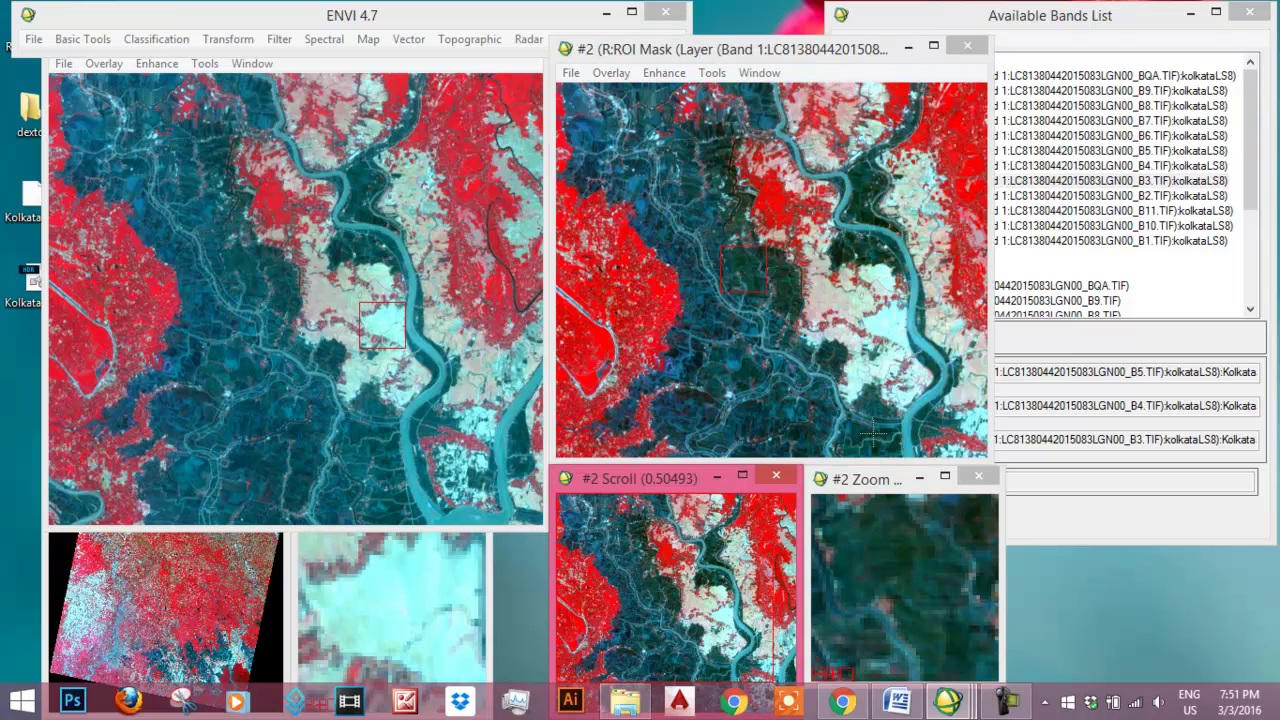
pyautogui.moveTo(989, 415); pyautogui.dragTo(1033, 415)
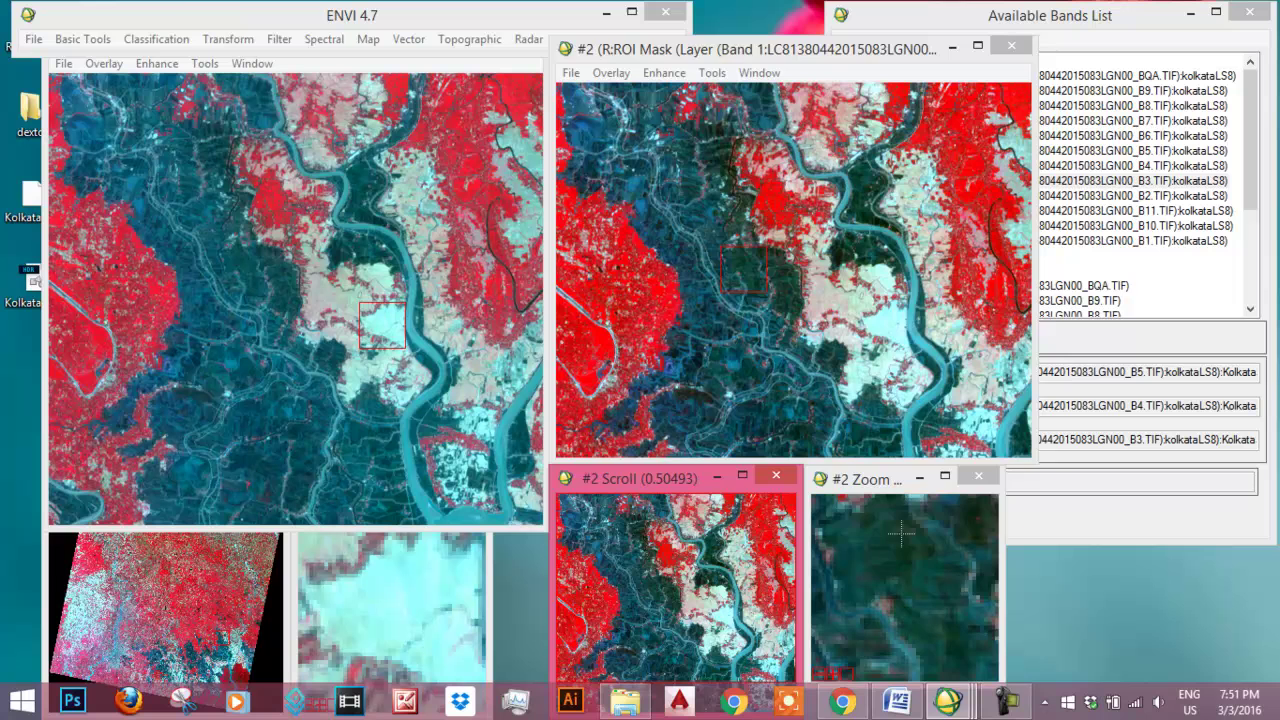
pyautogui.moveTo(1034, 460); pyautogui.dragTo(1021, 561)
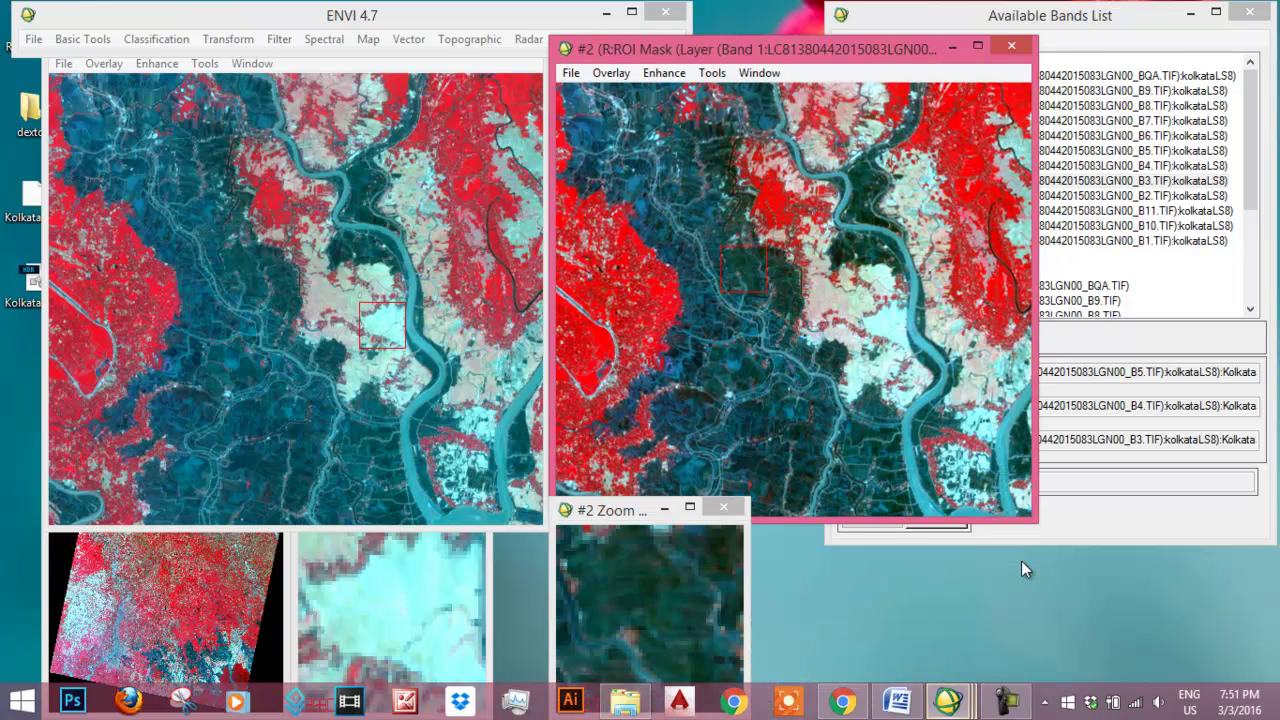
pyautogui.moveTo(968, 519); pyautogui.dragTo(970, 468)
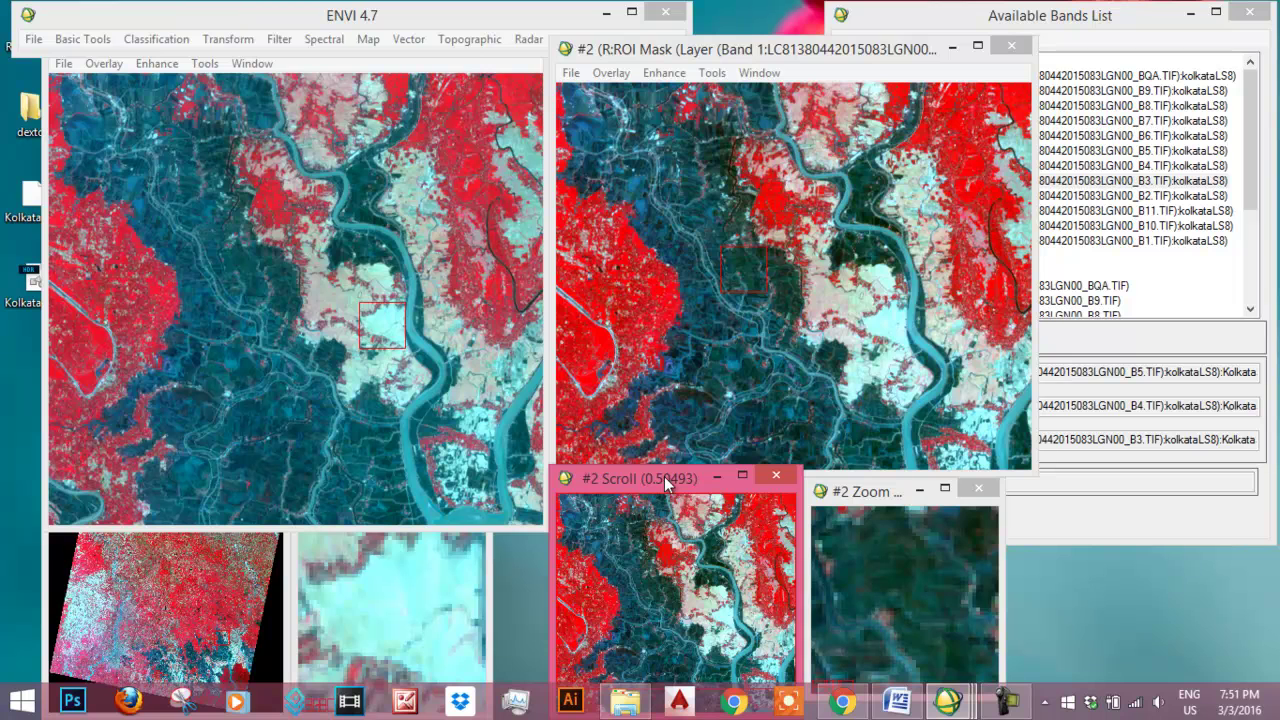
pyautogui.moveTo(664, 476)
pyautogui.mouseDown()
pyautogui.moveTo(647, 255)
pyautogui.moveTo(656, 381)
pyautogui.mouseUp()
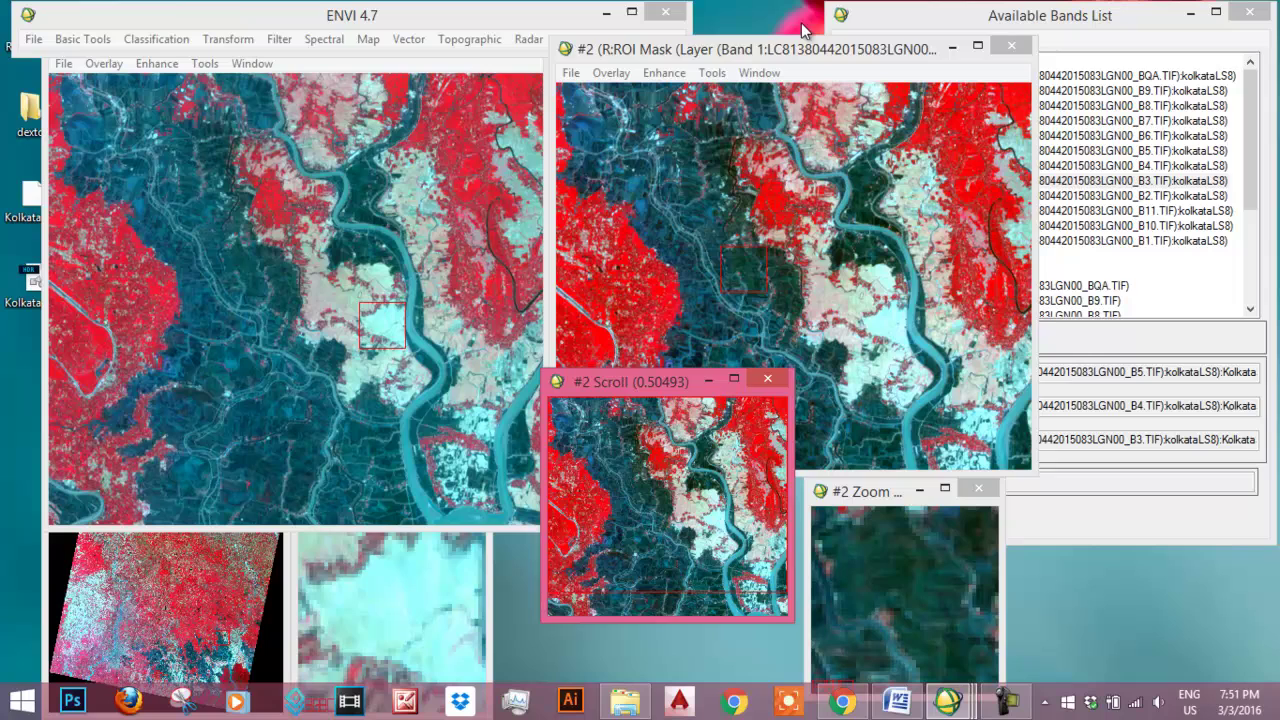
pyautogui.moveTo(813, 44); pyautogui.dragTo(605, 35)
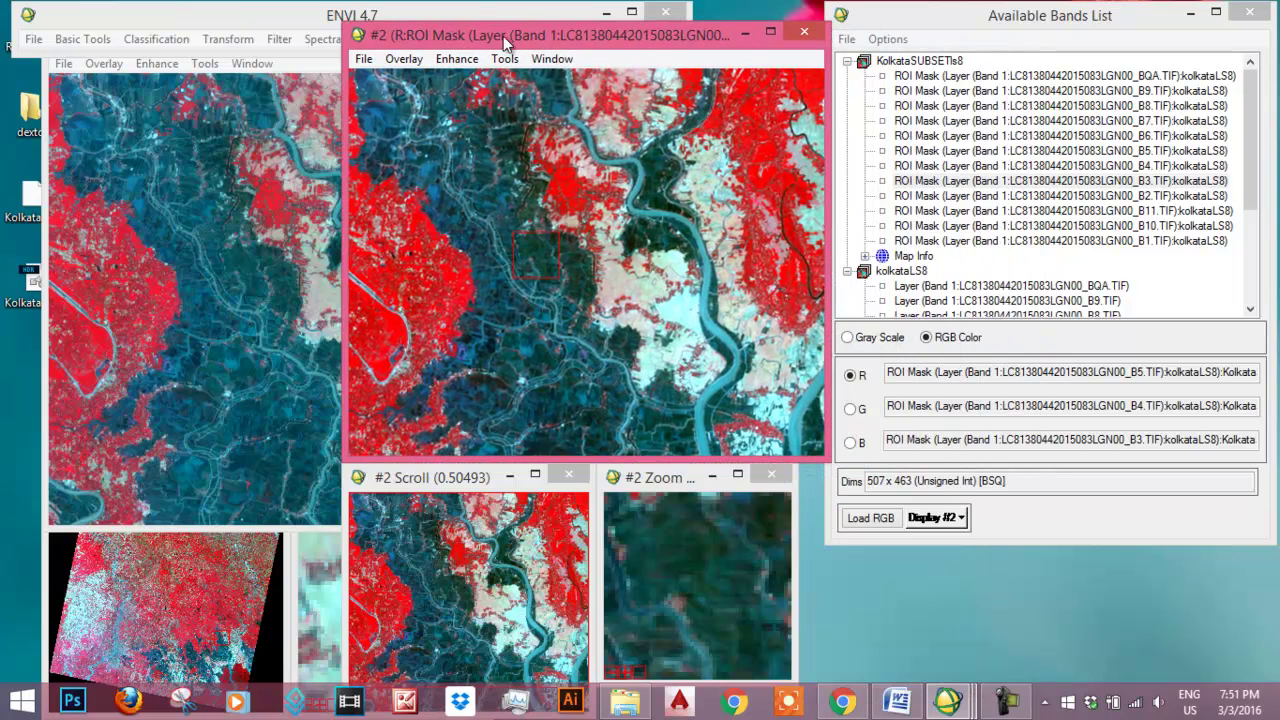
pyautogui.moveTo(503, 36)
pyautogui.mouseDown()
pyautogui.moveTo(223, 44)
pyautogui.moveTo(205, 74)
pyautogui.mouseUp()
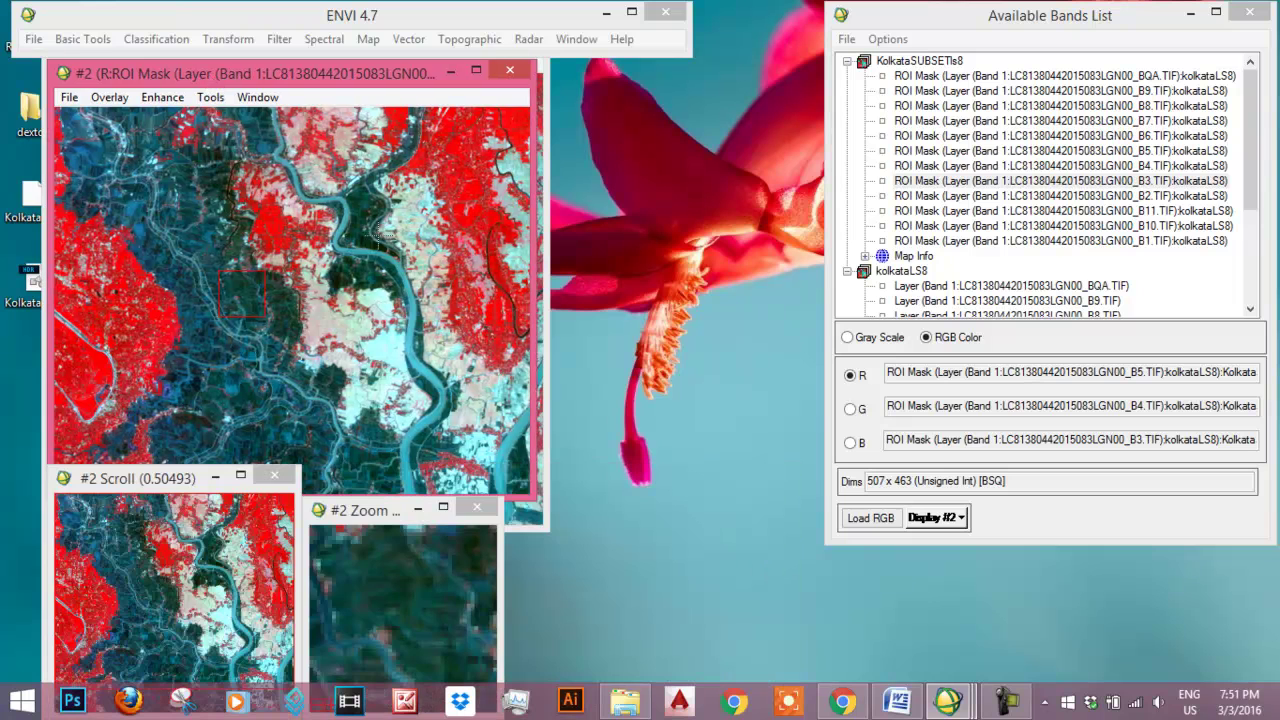